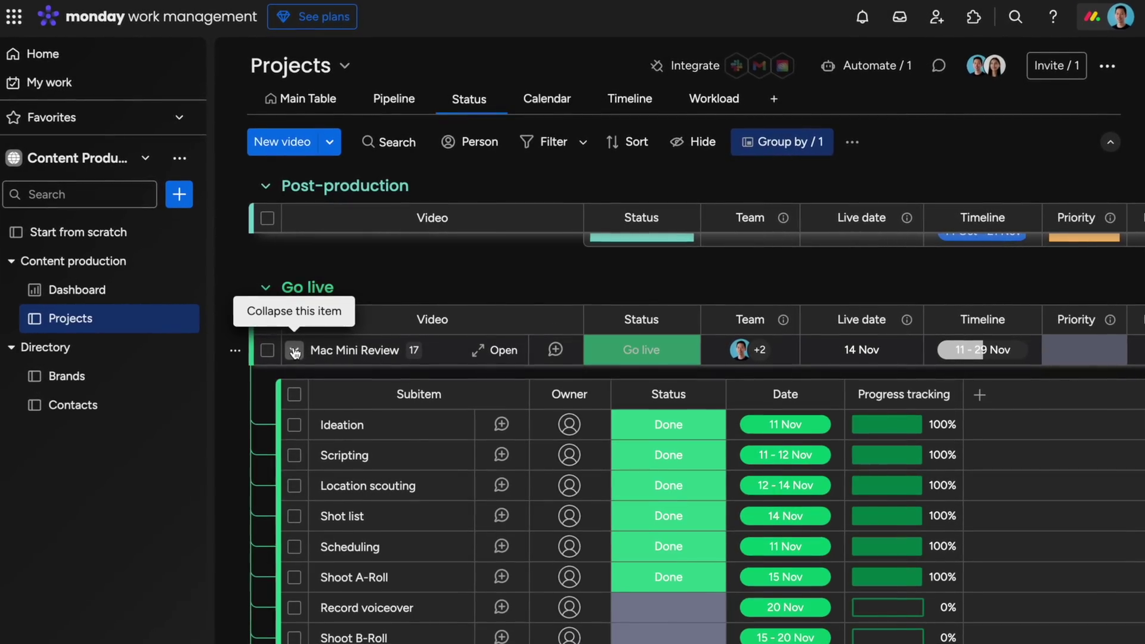
# Step: Mark the Record voiceover, Shoot B-Roll and Shoot Thumbnail subitems as Done
pyautogui.scroll(-5, 288, 400)
pyautogui.click(672, 429)
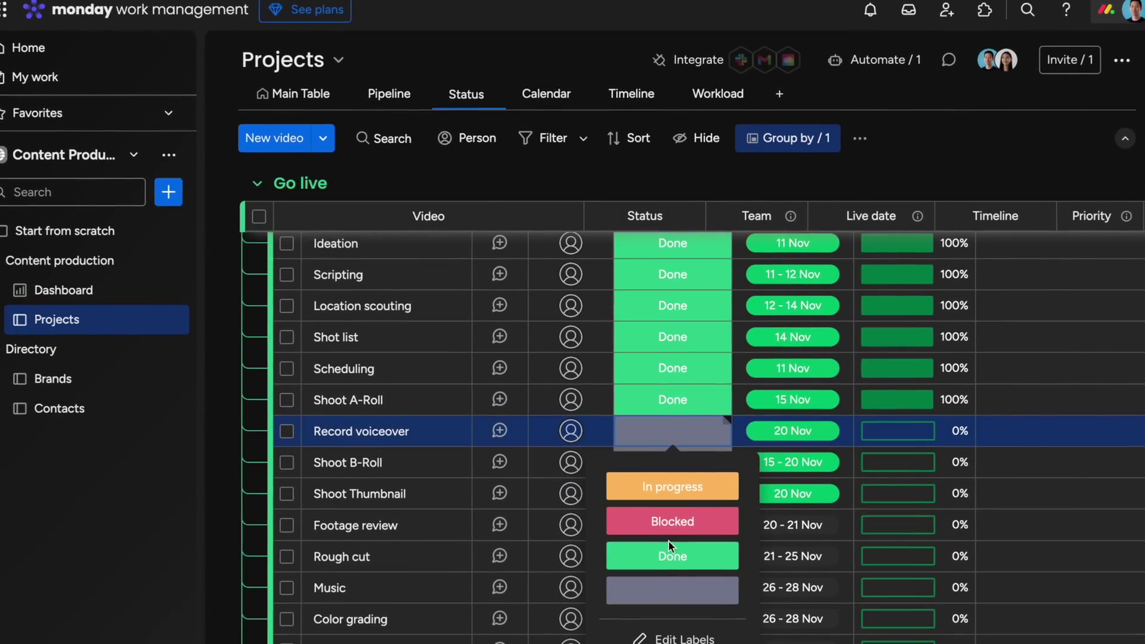
pyautogui.click(671, 555)
pyautogui.click(672, 462)
pyautogui.click(677, 337)
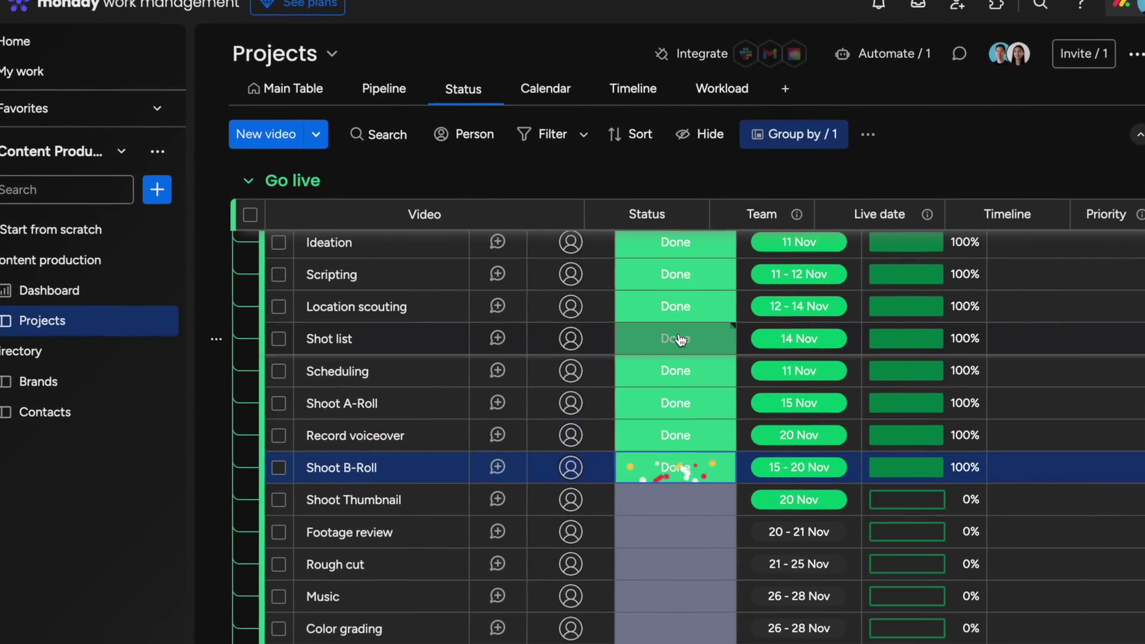
pyautogui.click(672, 509)
pyautogui.click(672, 370)
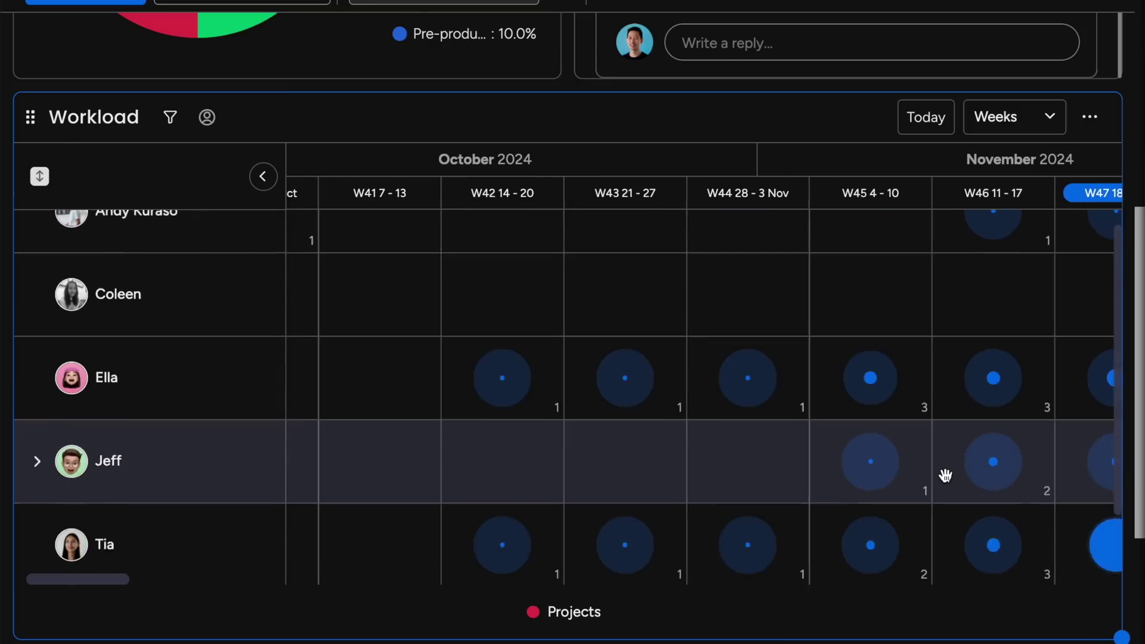
# Step: In the Workload widget, list the items assigned to Tia that week
pyautogui.scroll(-2, 940, 473)
pyautogui.hscroll(3, 940, 471)
pyautogui.click(942, 471)
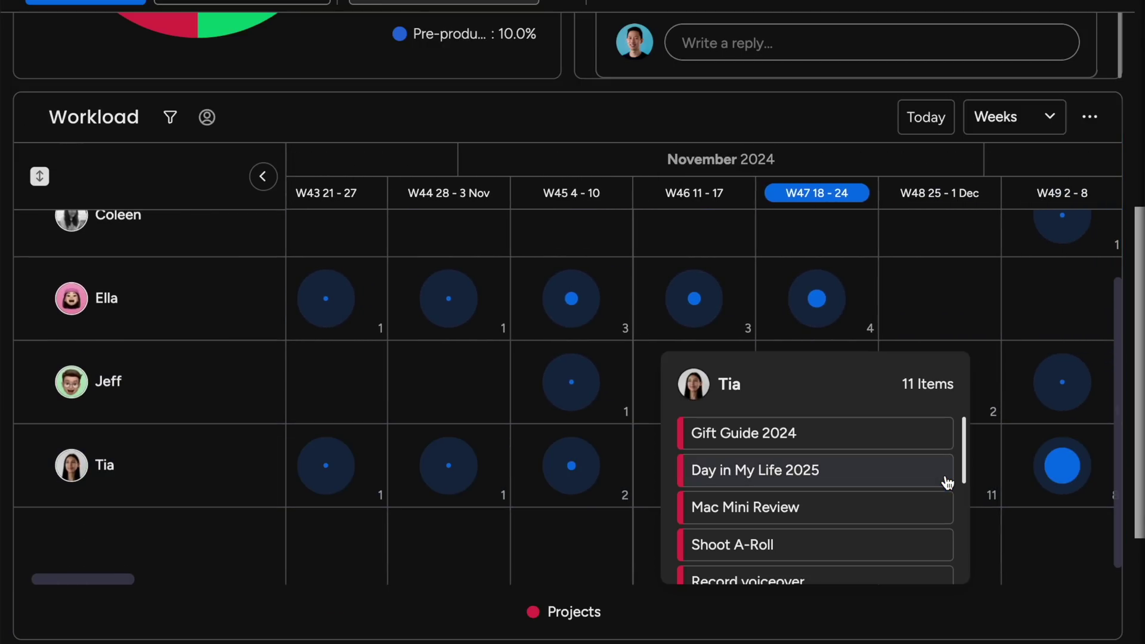
pyautogui.scroll(3, 996, 274)
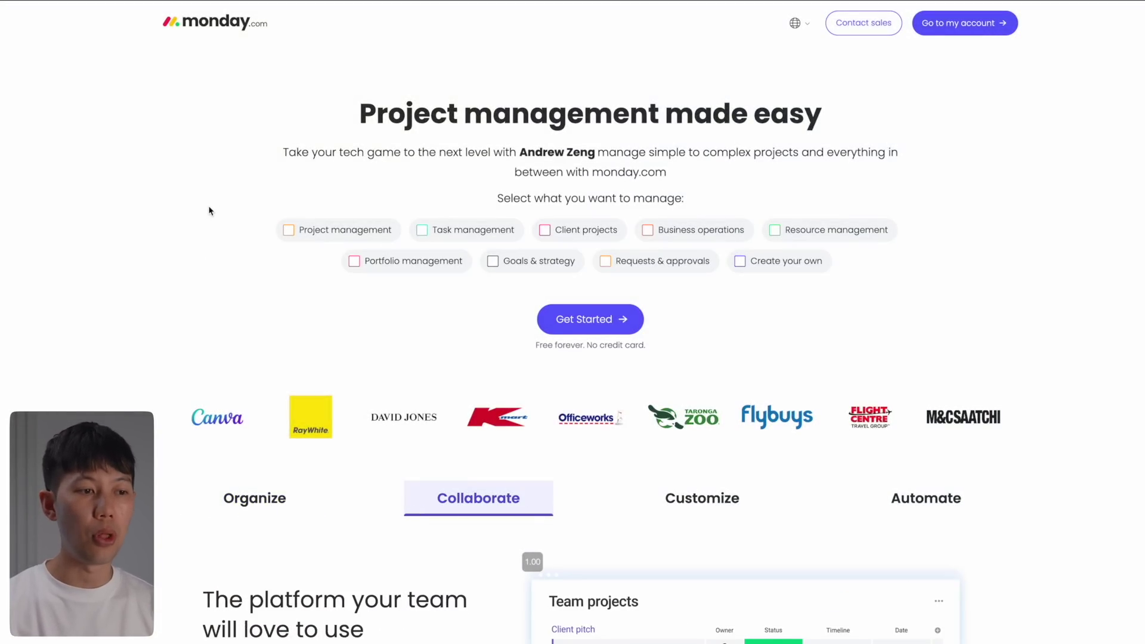
# Step: Choose Project management and Task management, then submit the sign-up email address
pyautogui.click(302, 229)
pyautogui.click(438, 231)
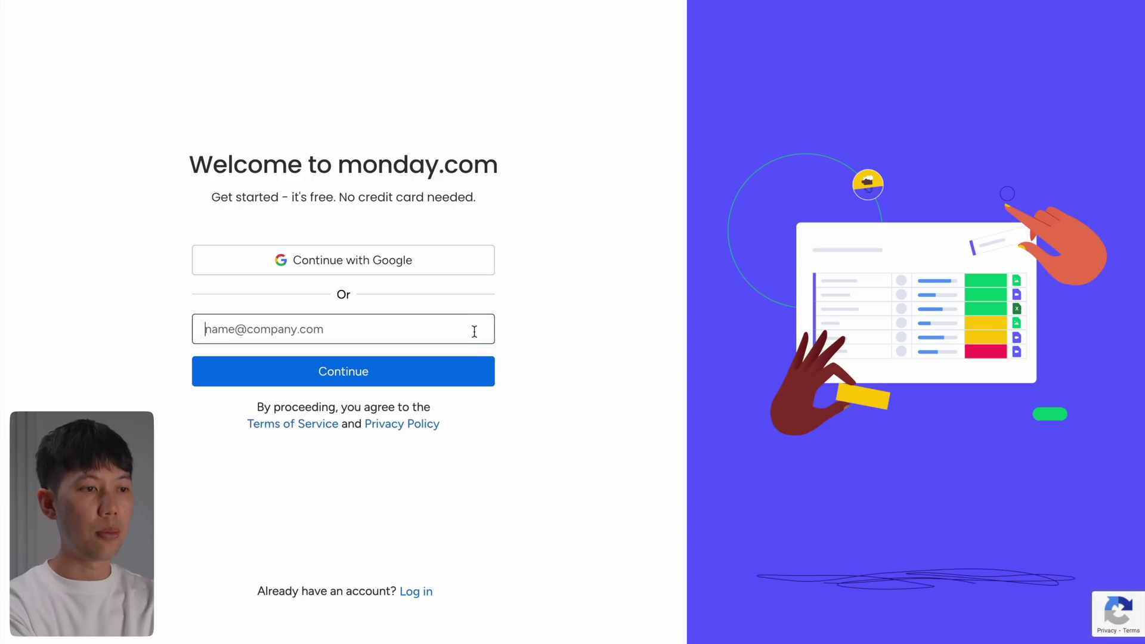
pyautogui.click(384, 383)
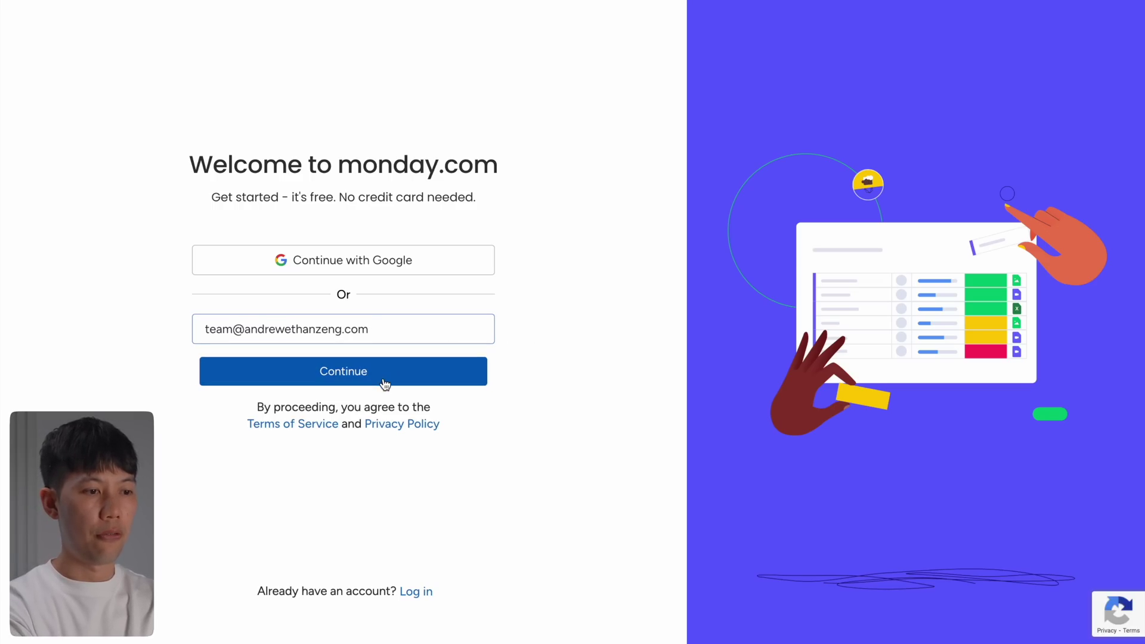
# Step: Enter the account password and a new account name, then submit the account details
pyautogui.click(361, 260)
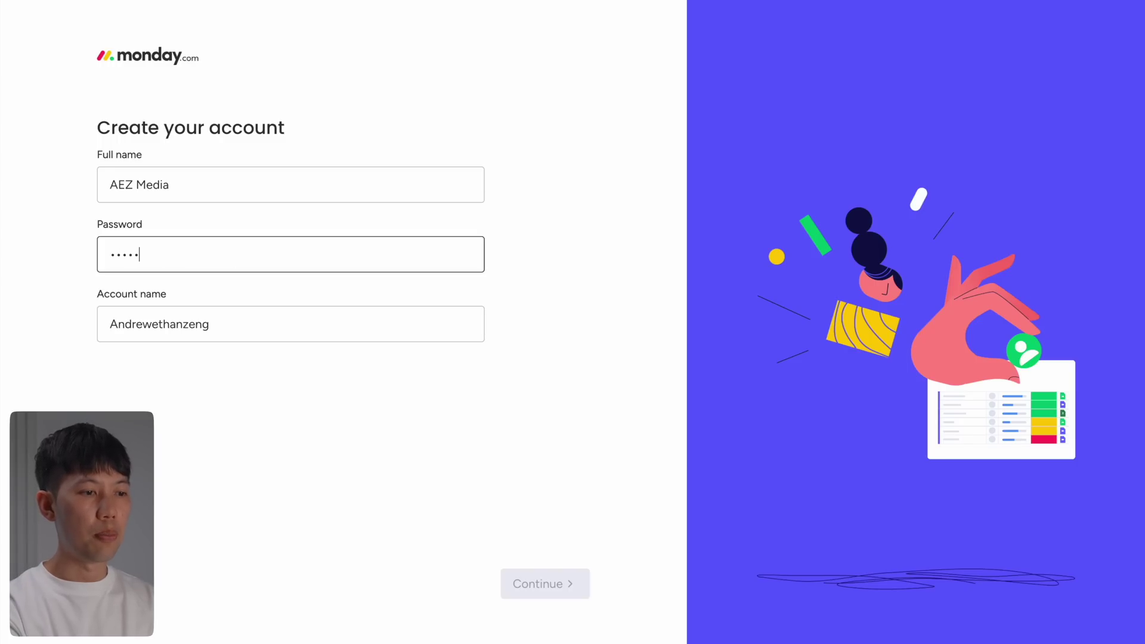
pyautogui.write('••••')
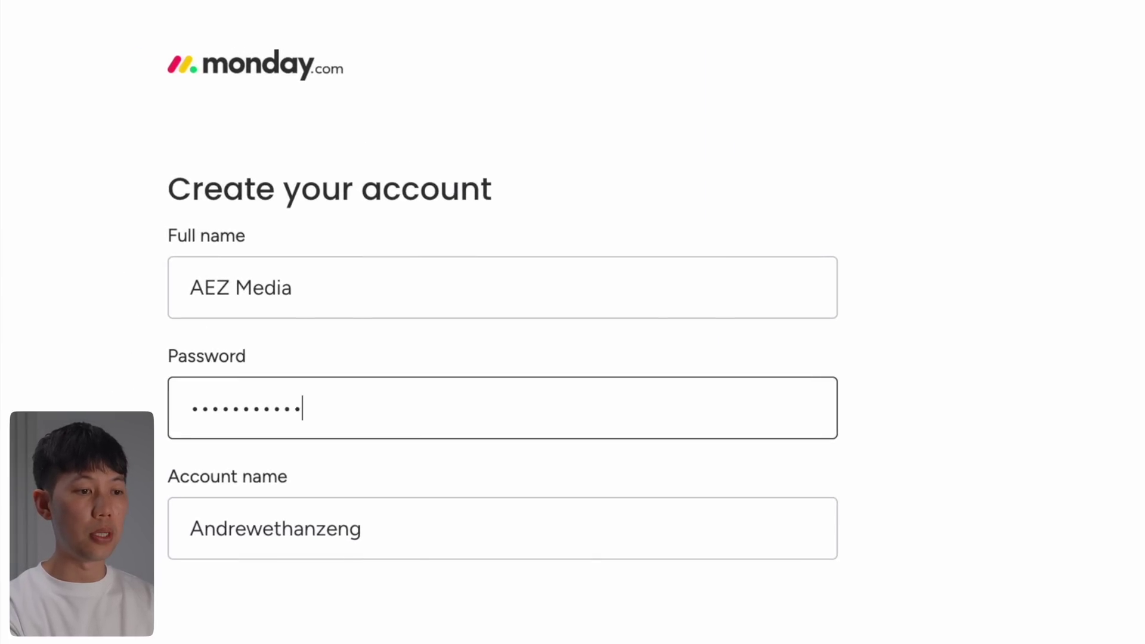
pyautogui.click(429, 552)
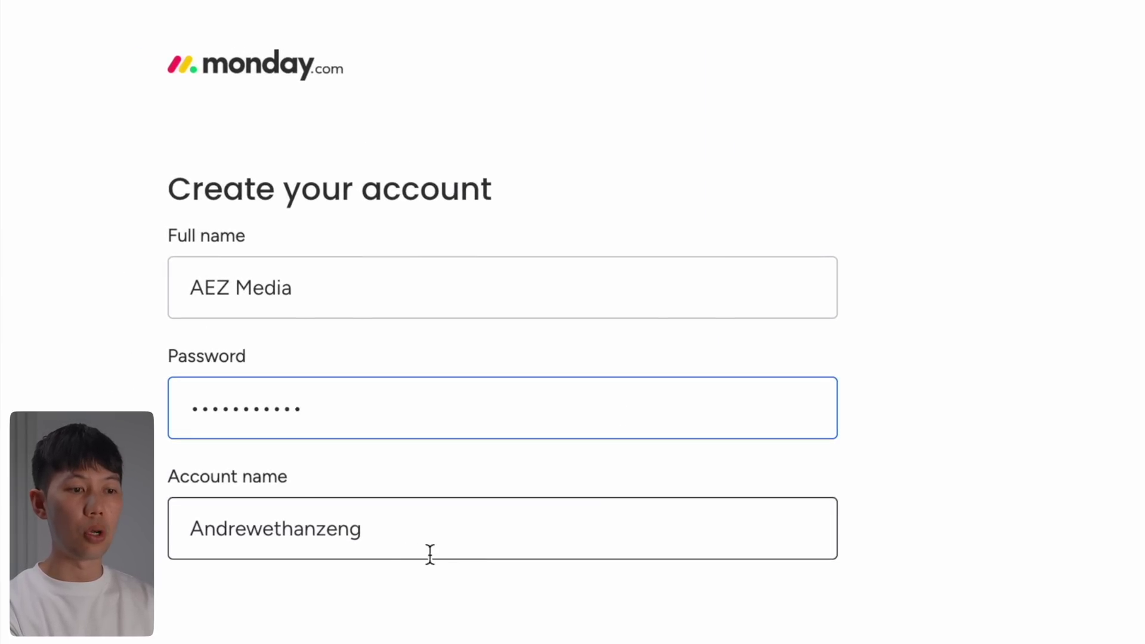
pyautogui.doubleClick(378, 544)
pyautogui.write('AEZ Me')
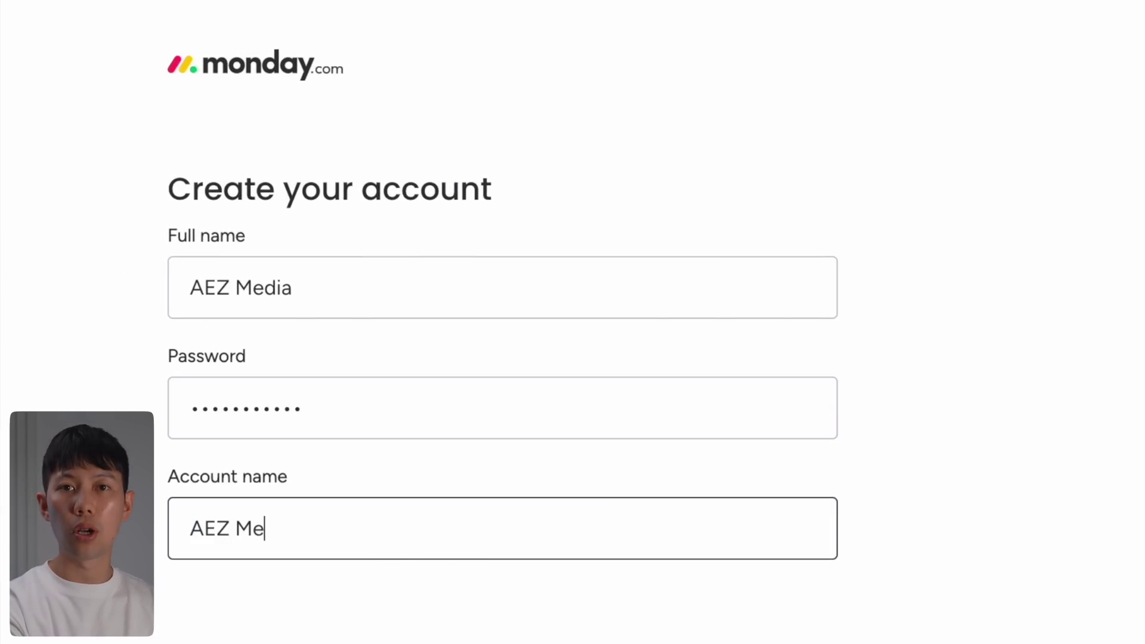
pyautogui.press('Return')
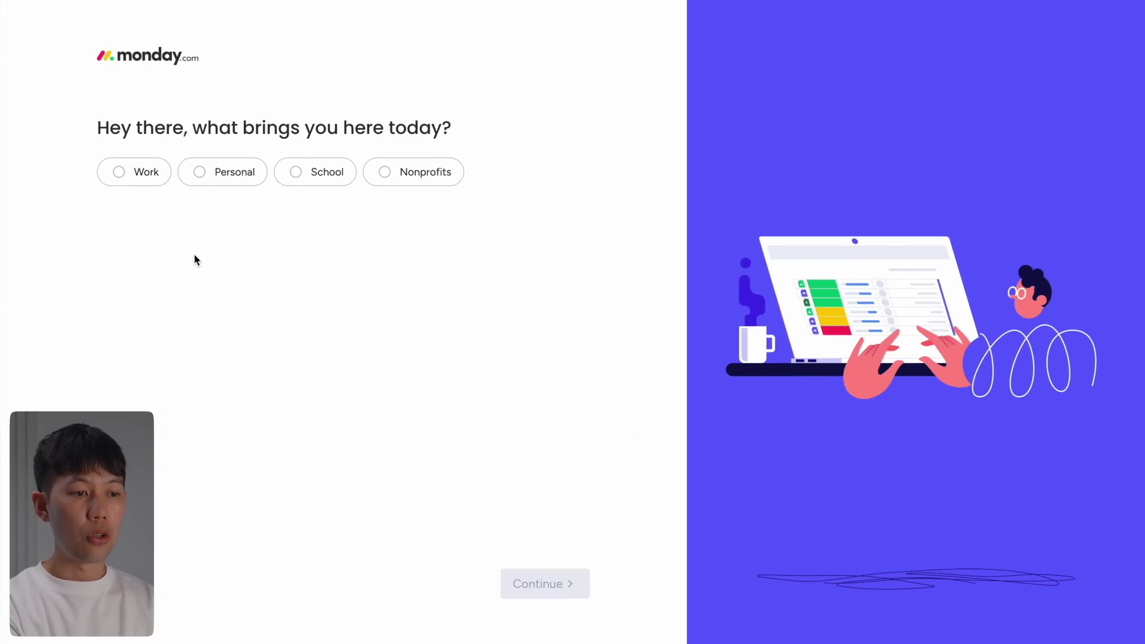
# Step: Answer onboarding with Work and Team leader, then open the invited teammate's role choices
pyautogui.click(133, 174)
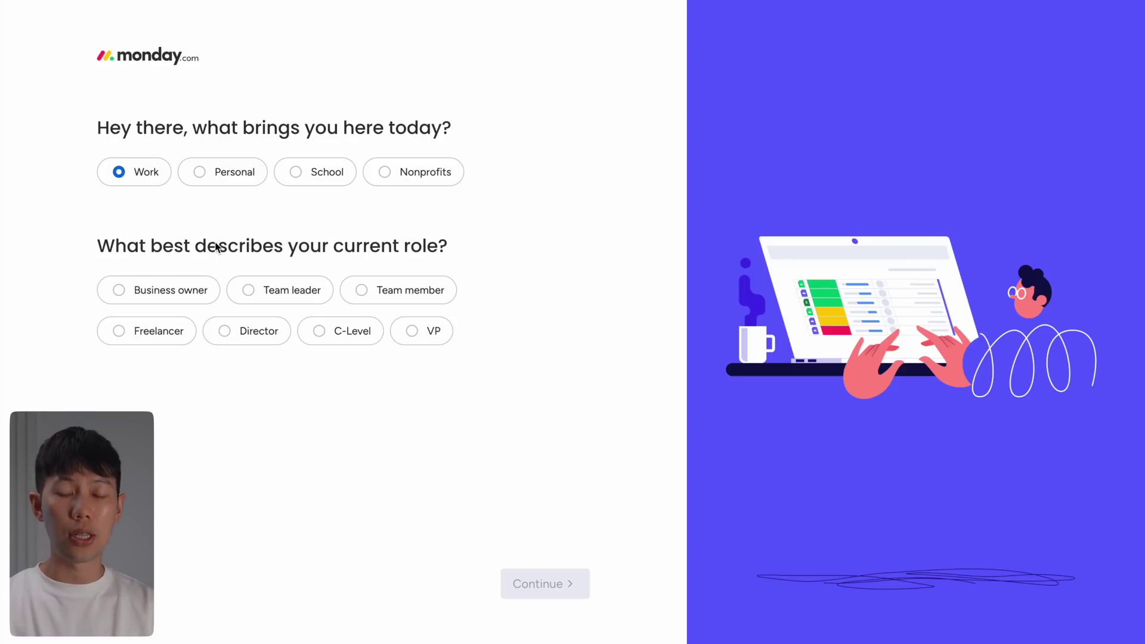
pyautogui.click(284, 308)
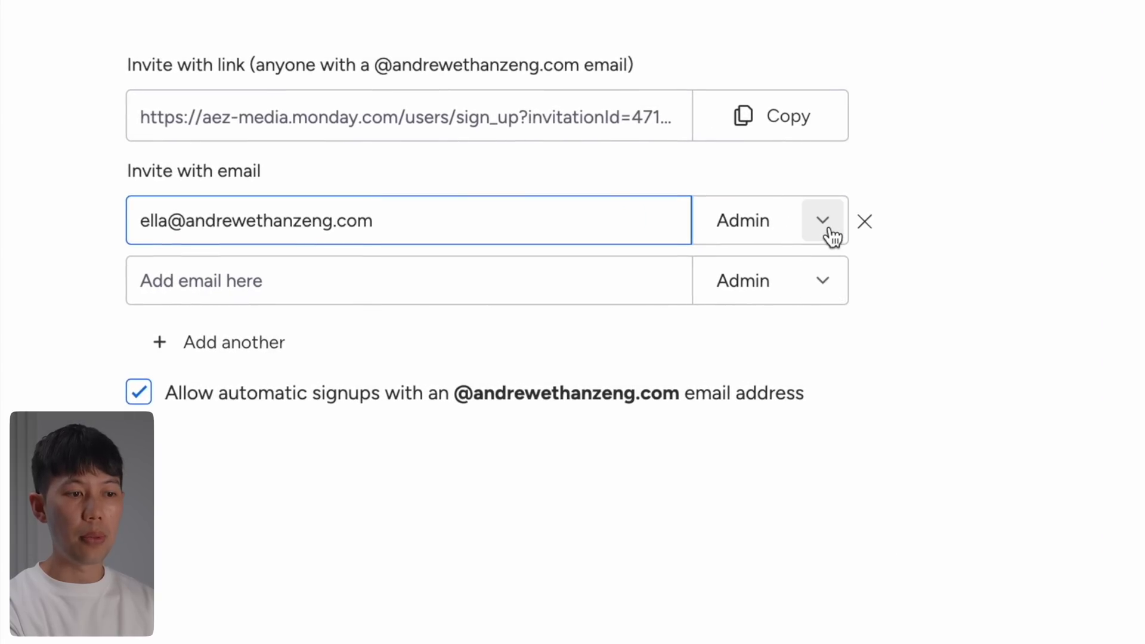
pyautogui.click(478, 264)
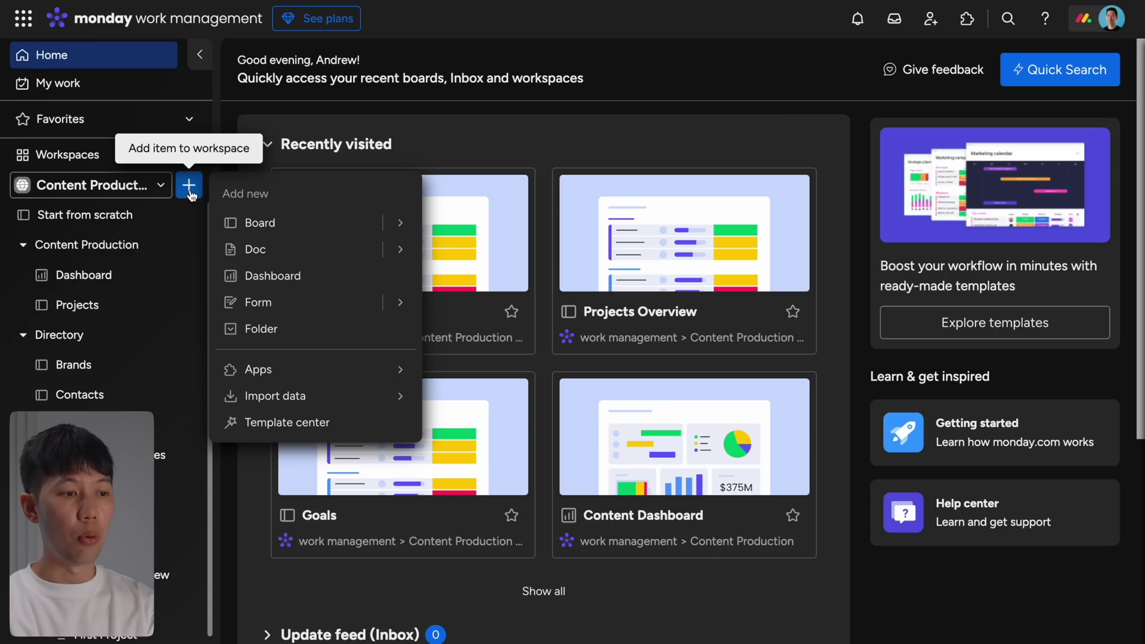
# Step: Start a new board from a template and open the Project Management template's details
pyautogui.moveTo(401, 230)
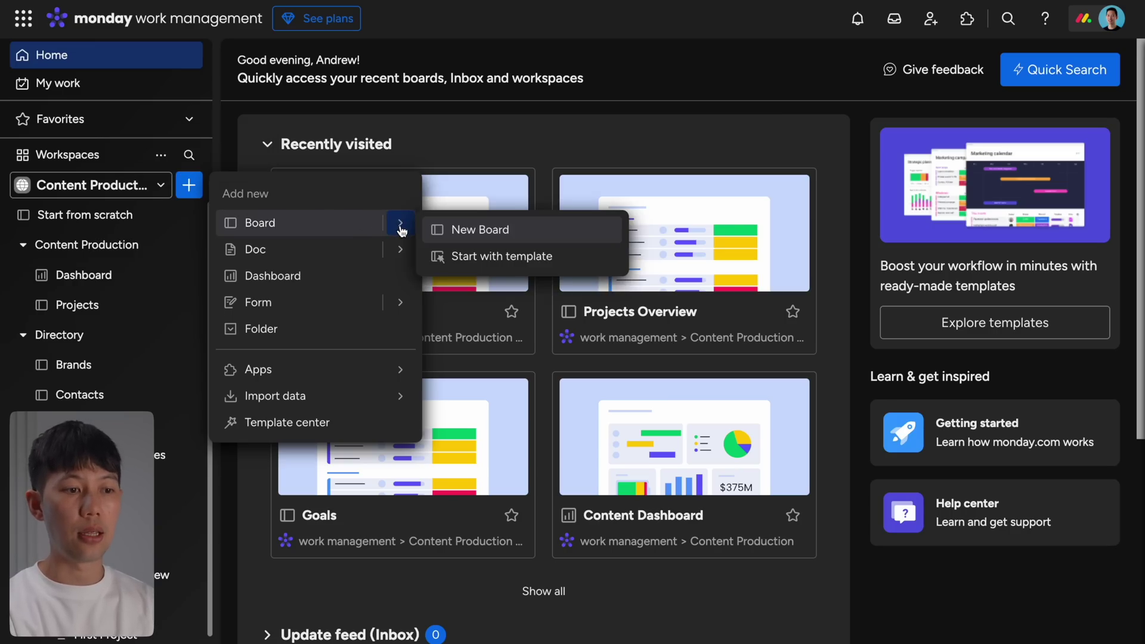
pyautogui.click(462, 257)
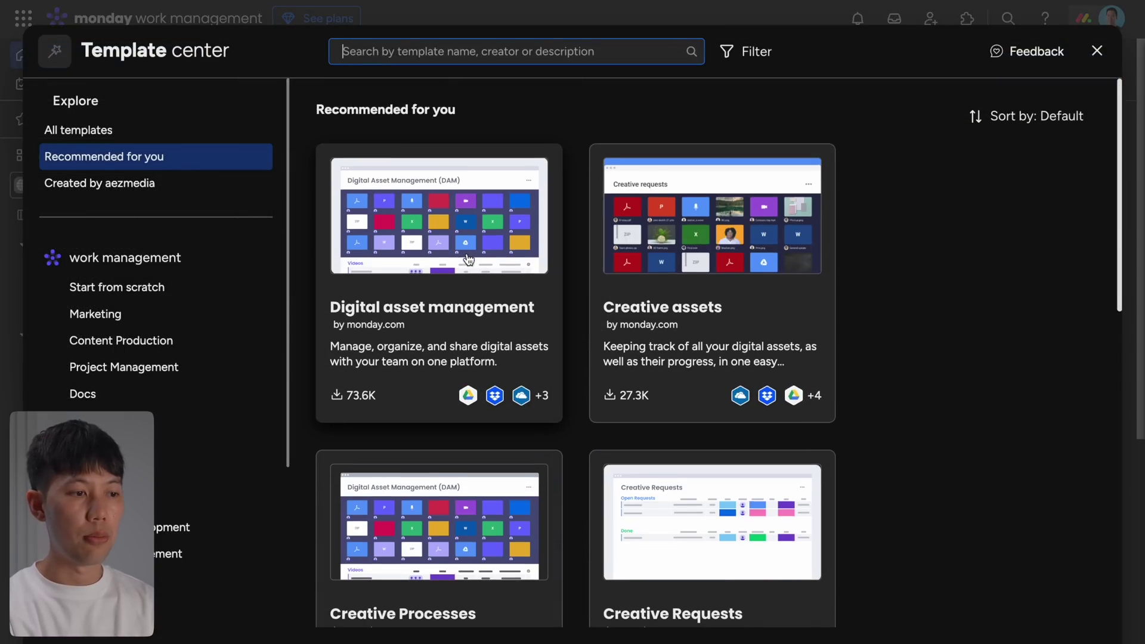
pyautogui.scroll(-5, 468, 257)
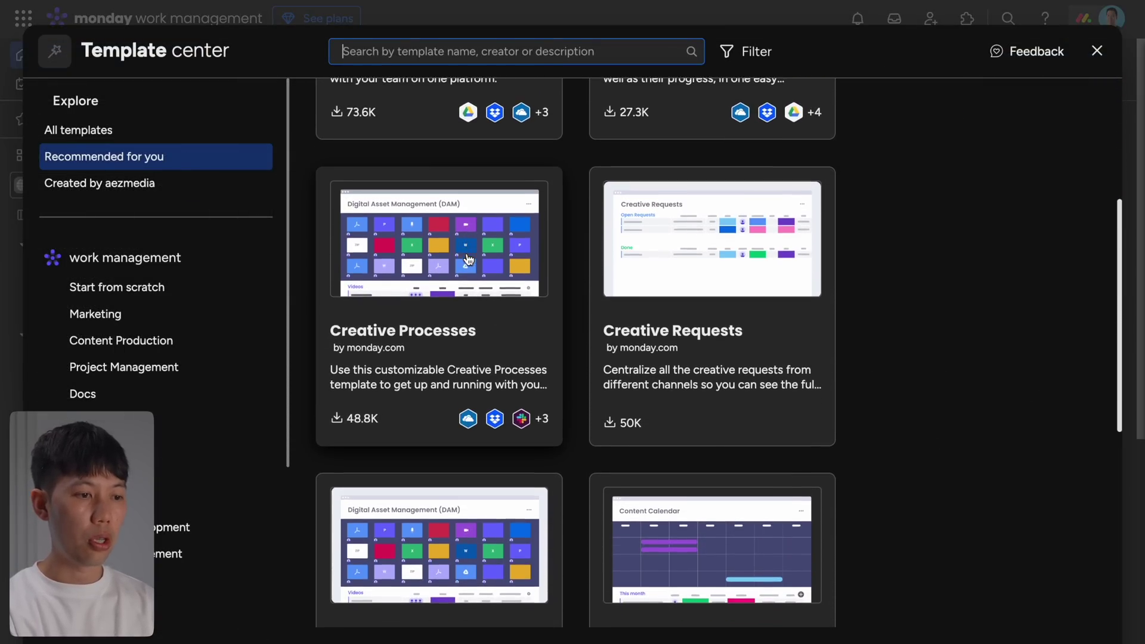
pyautogui.scroll(-6, 468, 257)
pyautogui.scroll(-2, 468, 258)
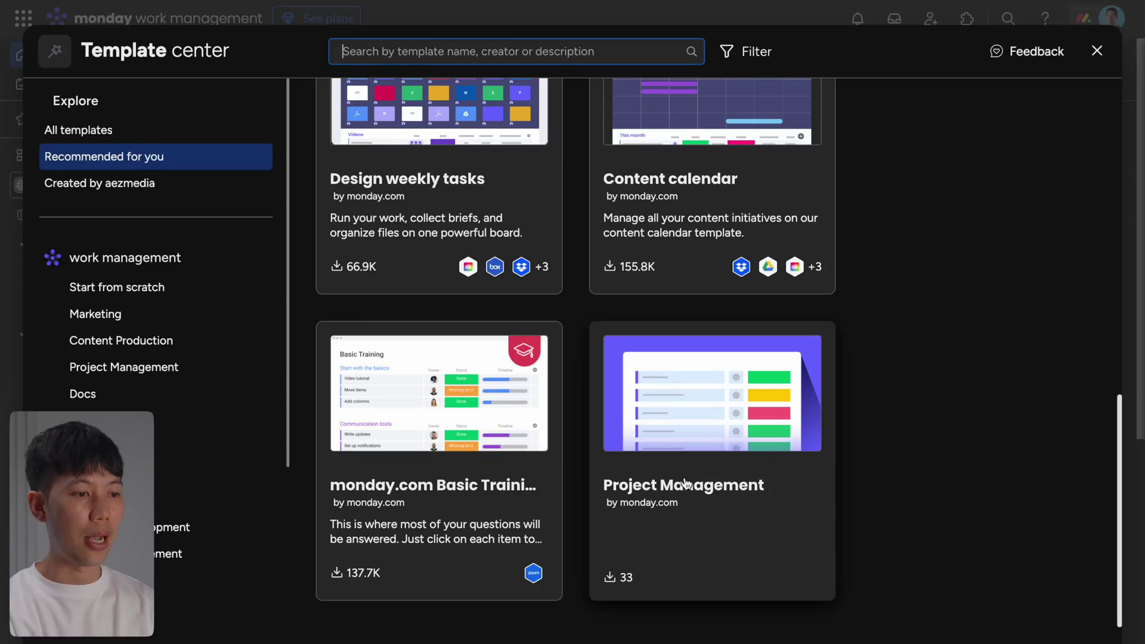
pyautogui.click(686, 483)
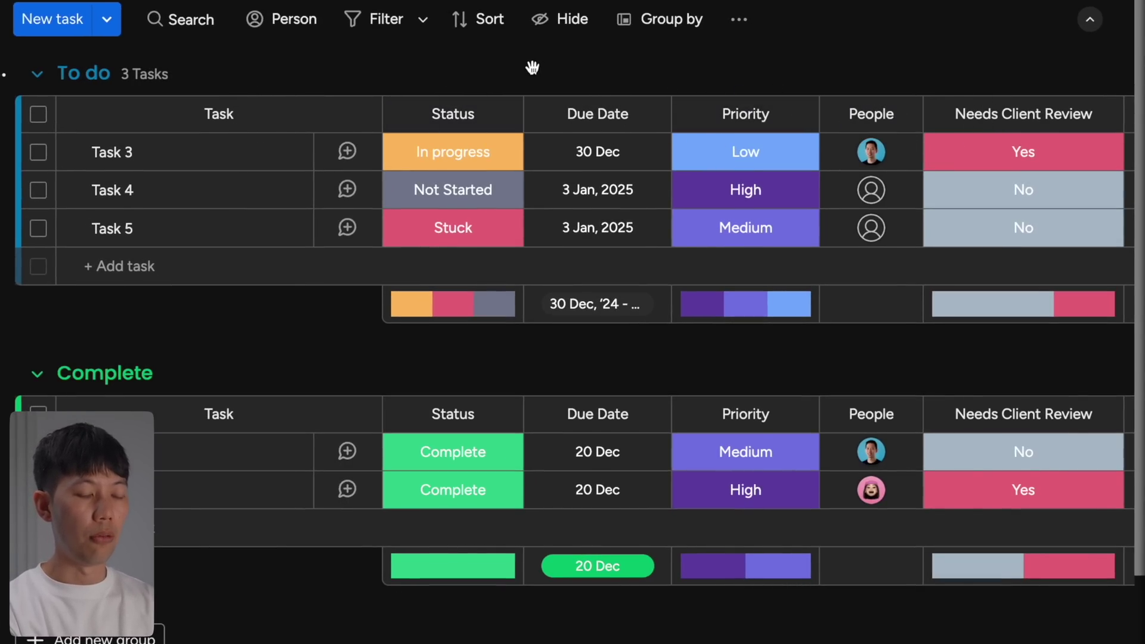
# Step: Leave Task 3's status unchanged and set Task 4's due date to 4 Jan 2025
pyautogui.click(477, 162)
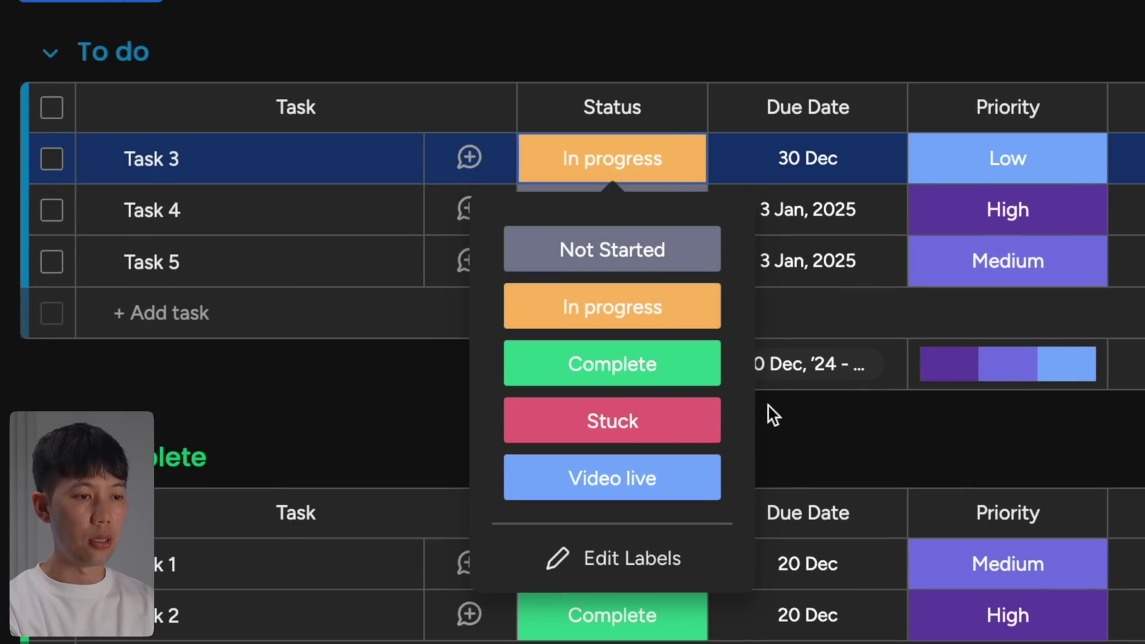
pyautogui.click(805, 426)
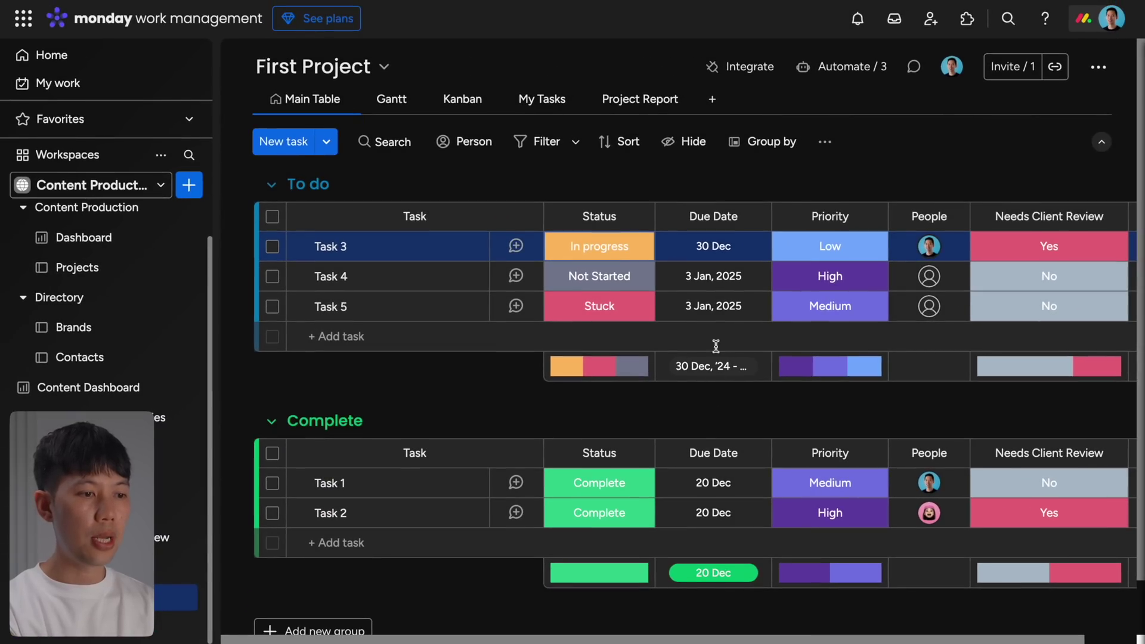
pyautogui.click(723, 279)
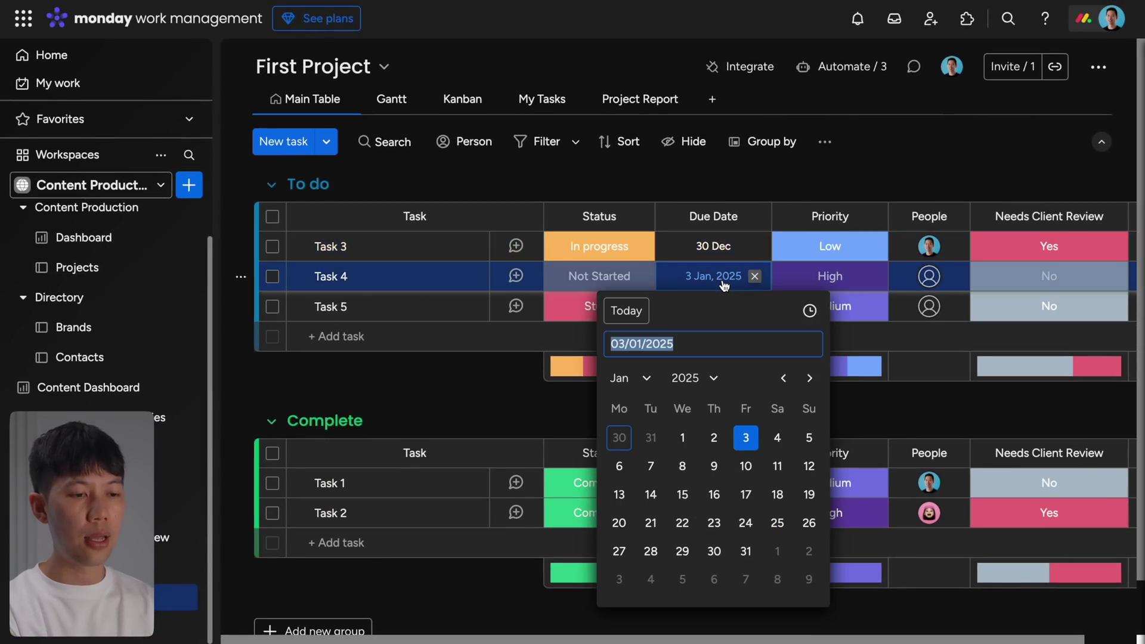
pyautogui.click(777, 438)
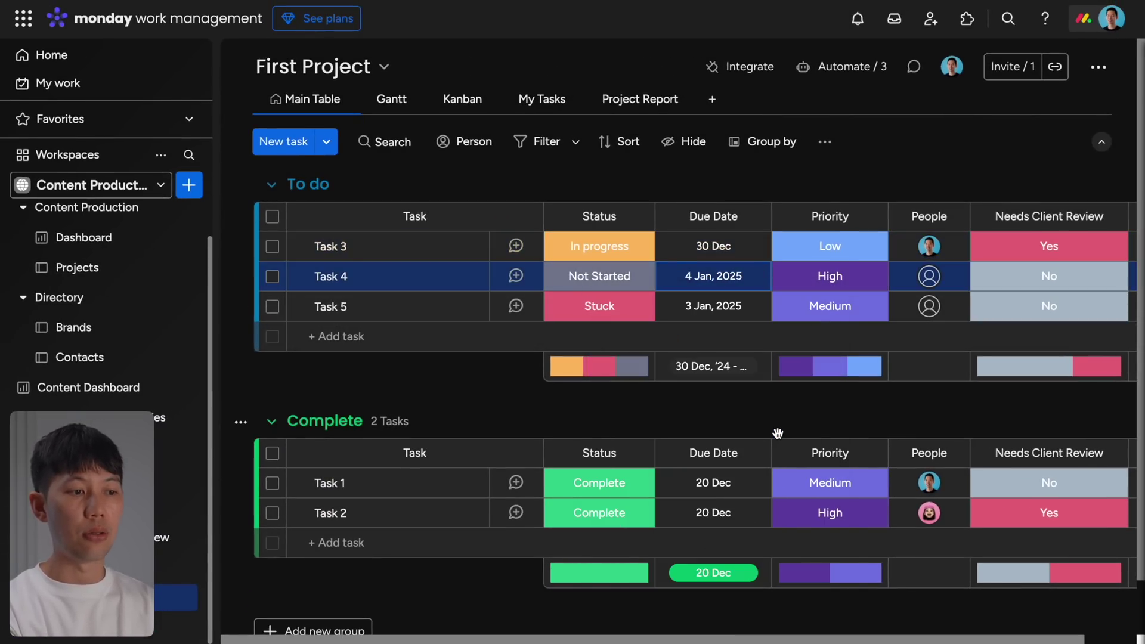
# Step: Give Task 4 Critical priority and assign a teammate to it
pyautogui.click(832, 284)
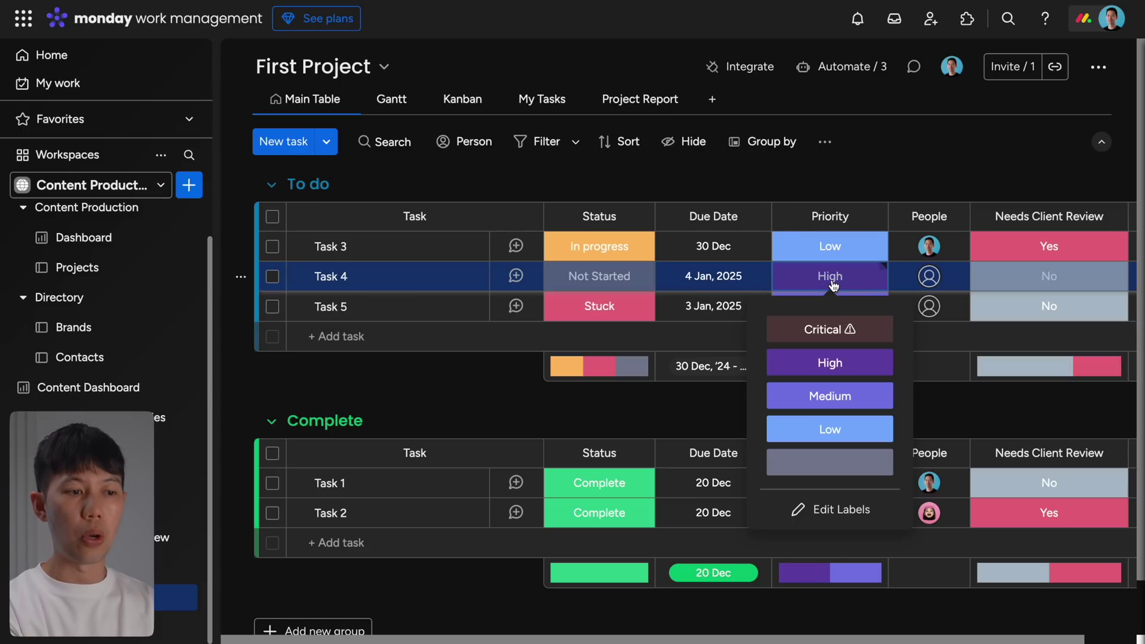
pyautogui.click(831, 329)
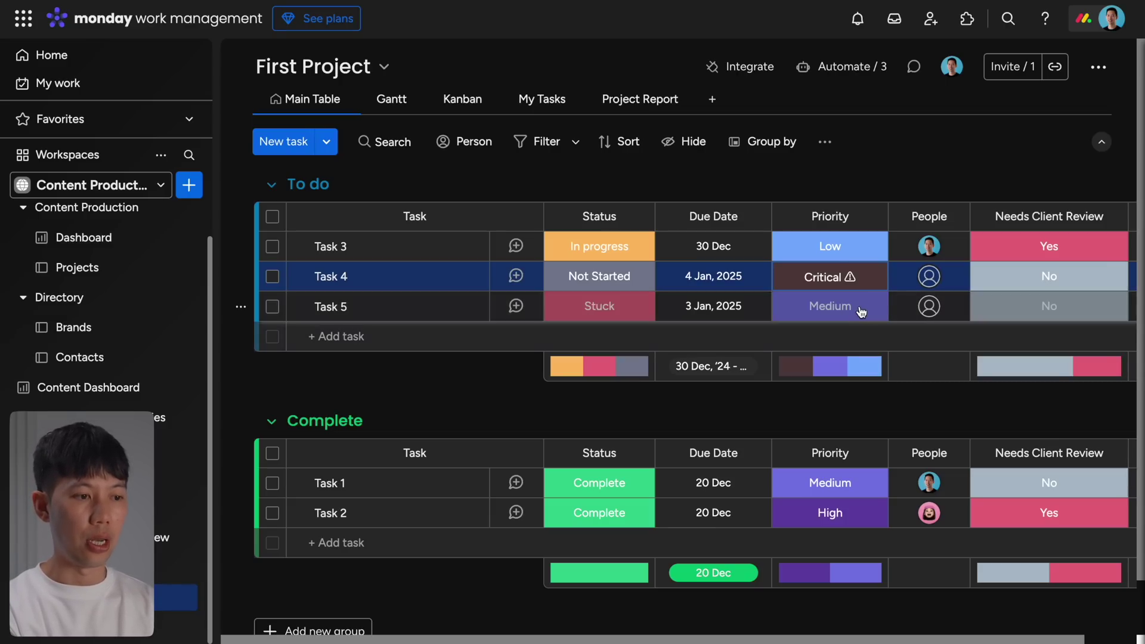
pyautogui.click(925, 278)
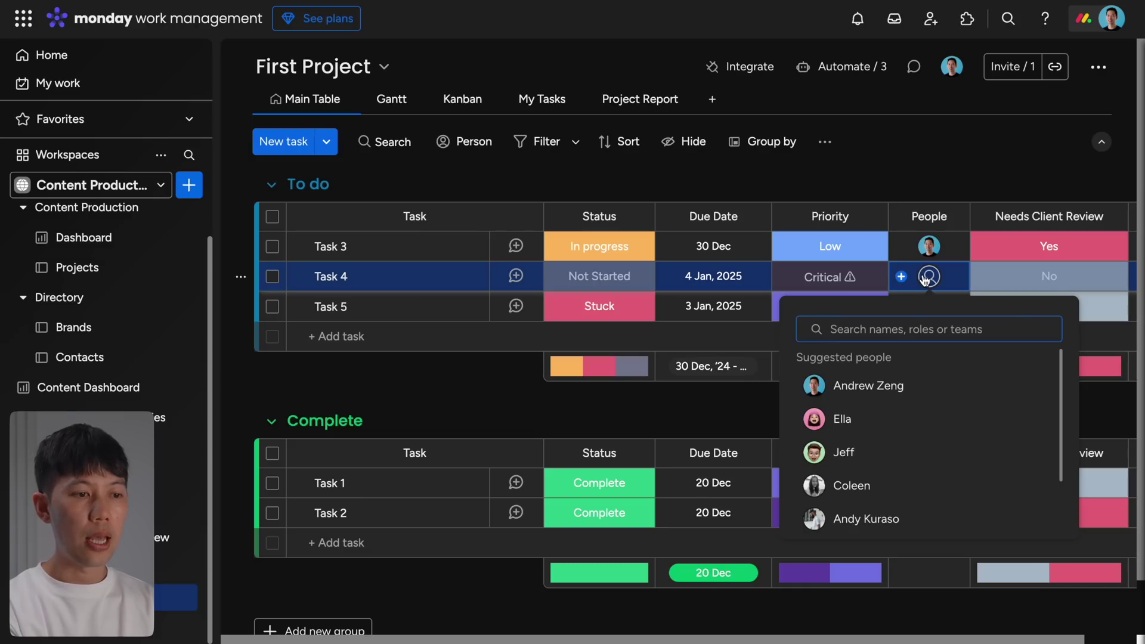
pyautogui.click(809, 453)
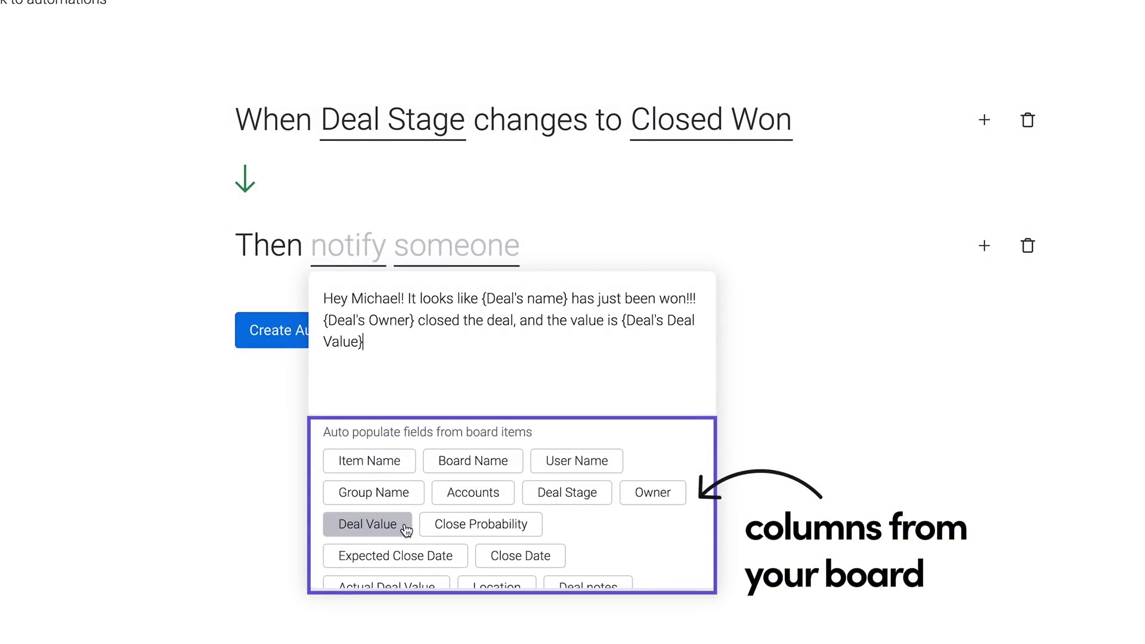
pyautogui.click(493, 258)
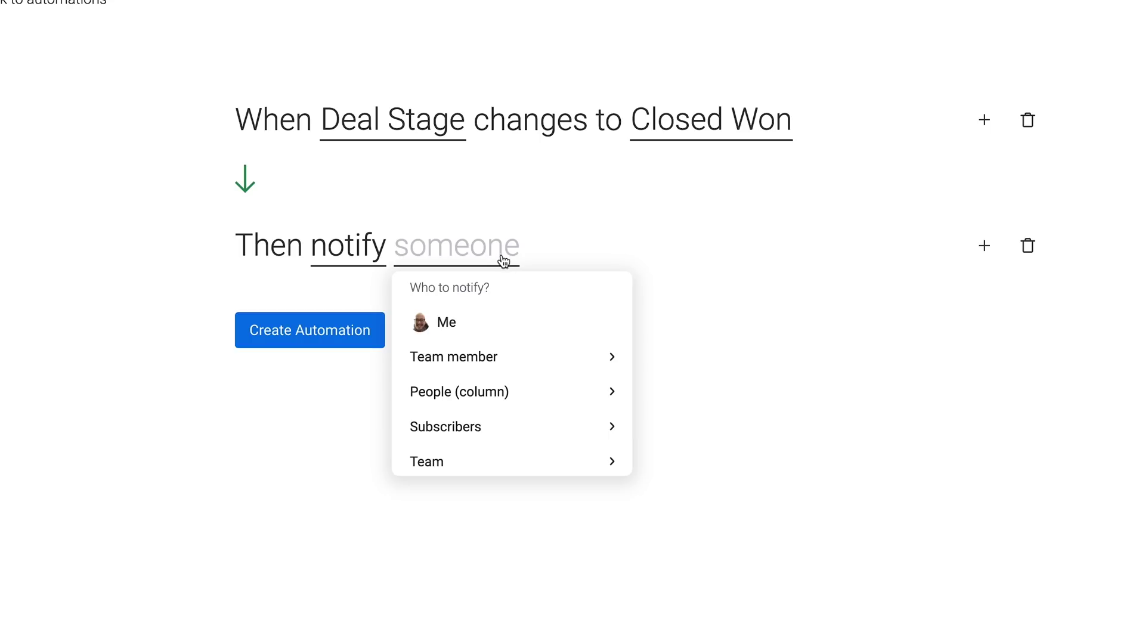
pyautogui.click(539, 363)
pyautogui.click(555, 396)
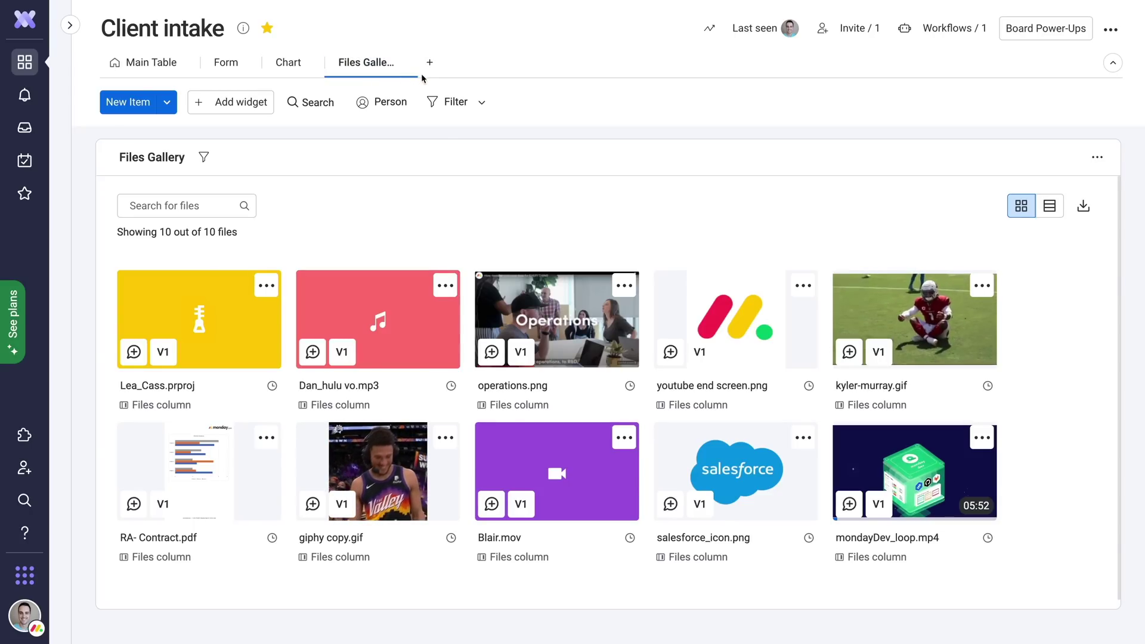
pyautogui.click(430, 65)
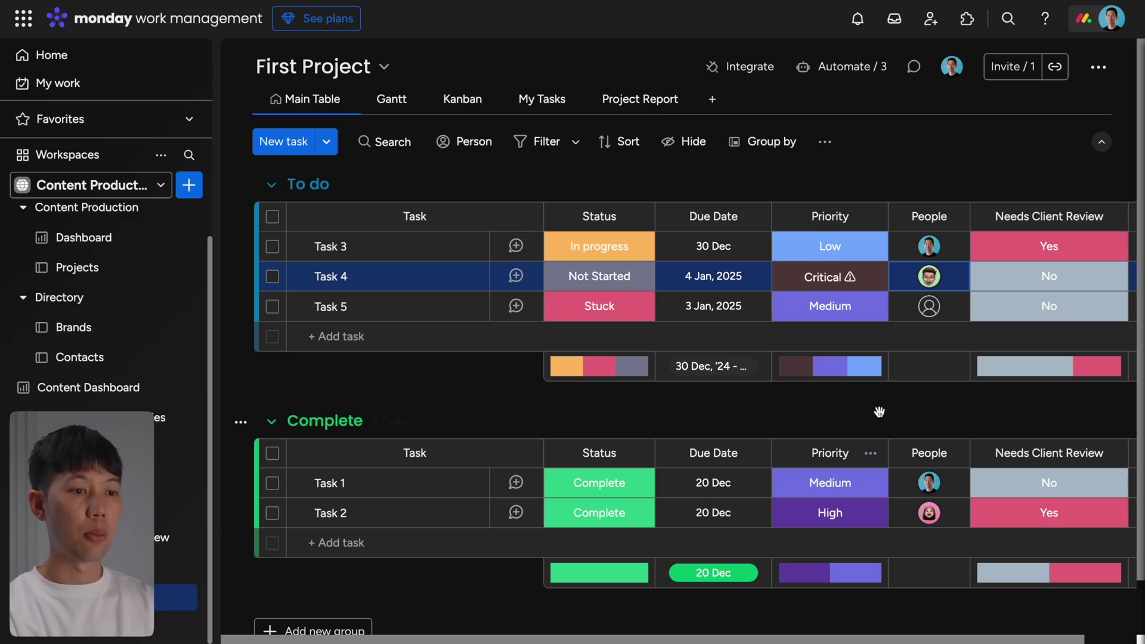
# Step: Review the board's Complete status email automation from the automations overview
pyautogui.click(874, 70)
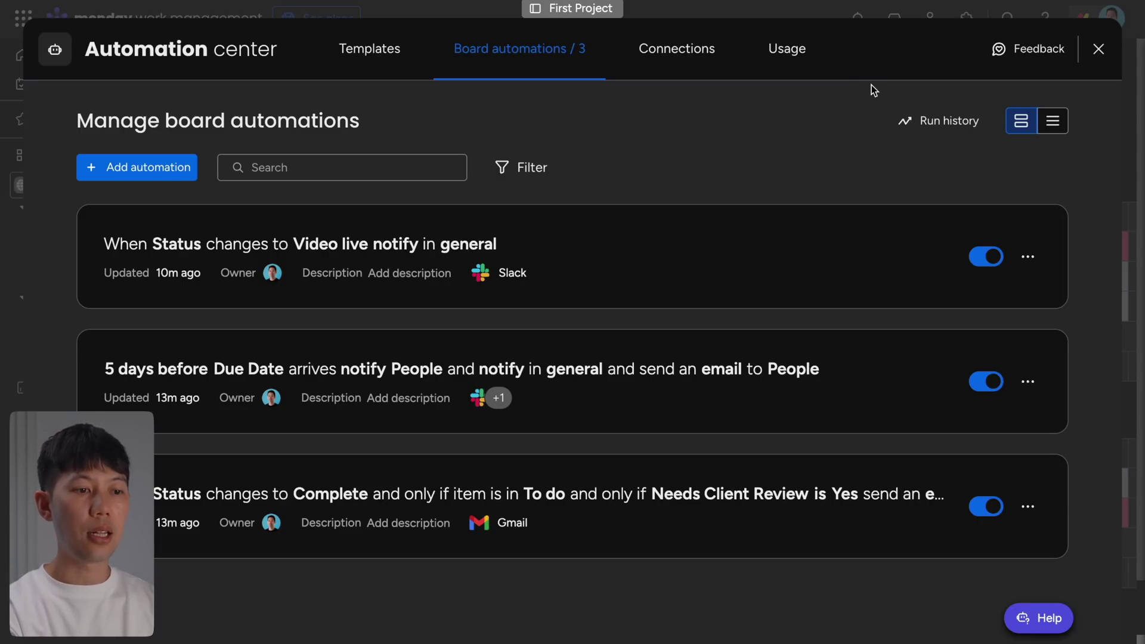
pyautogui.click(786, 535)
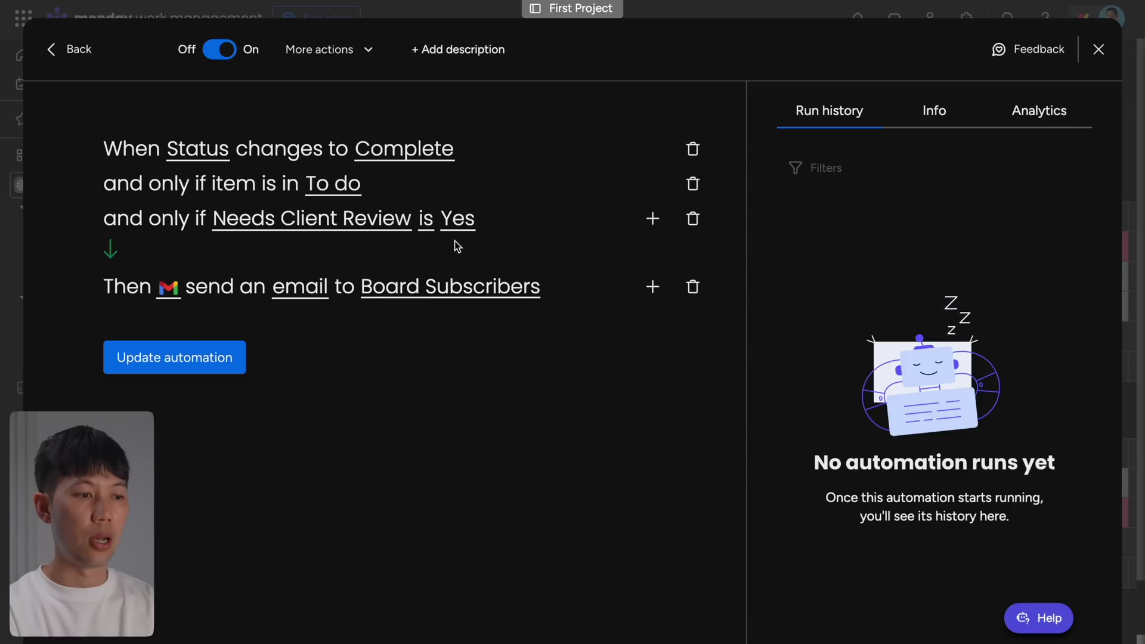
pyautogui.click(78, 50)
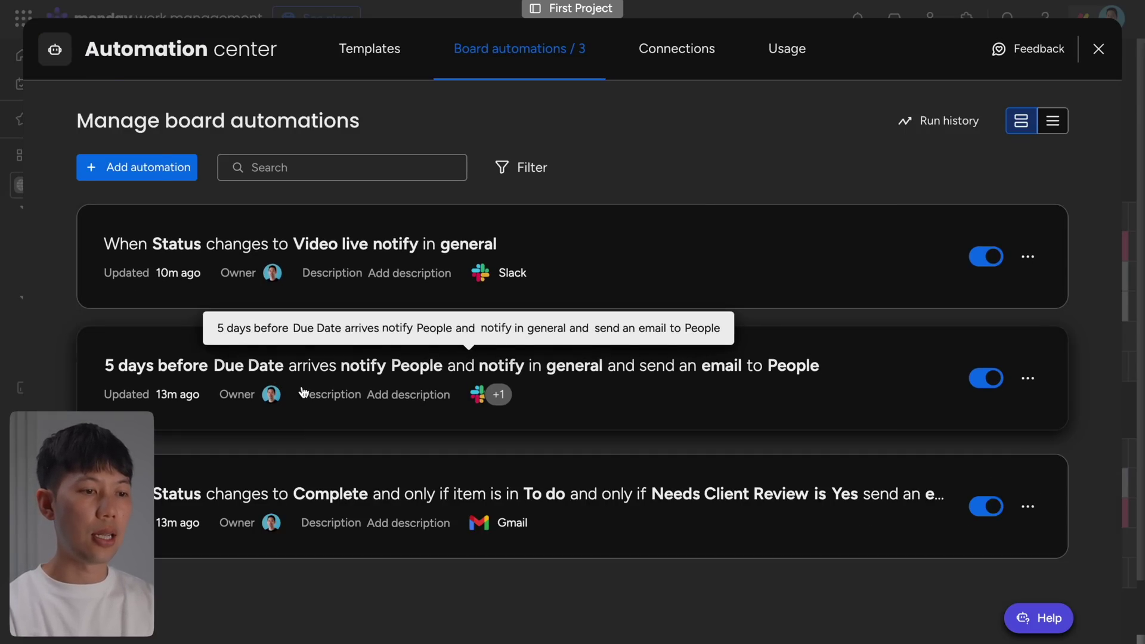
# Step: Review the due-date reminder and Video live Slack automations, then create a new dashboard
pyautogui.click(379, 376)
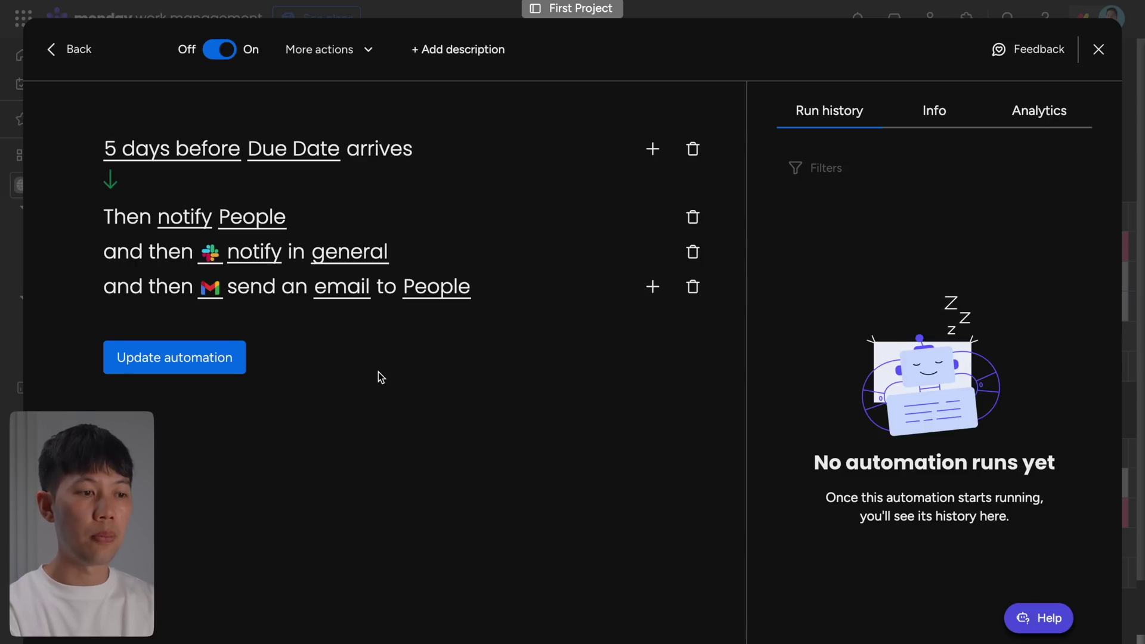
pyautogui.click(211, 149)
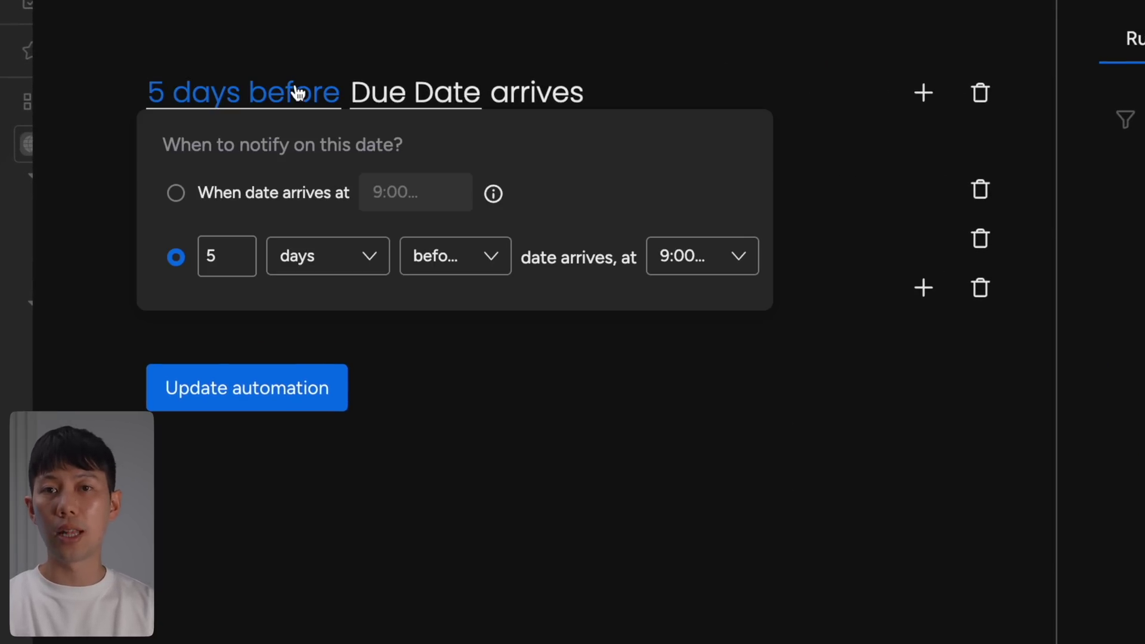
pyautogui.click(295, 28)
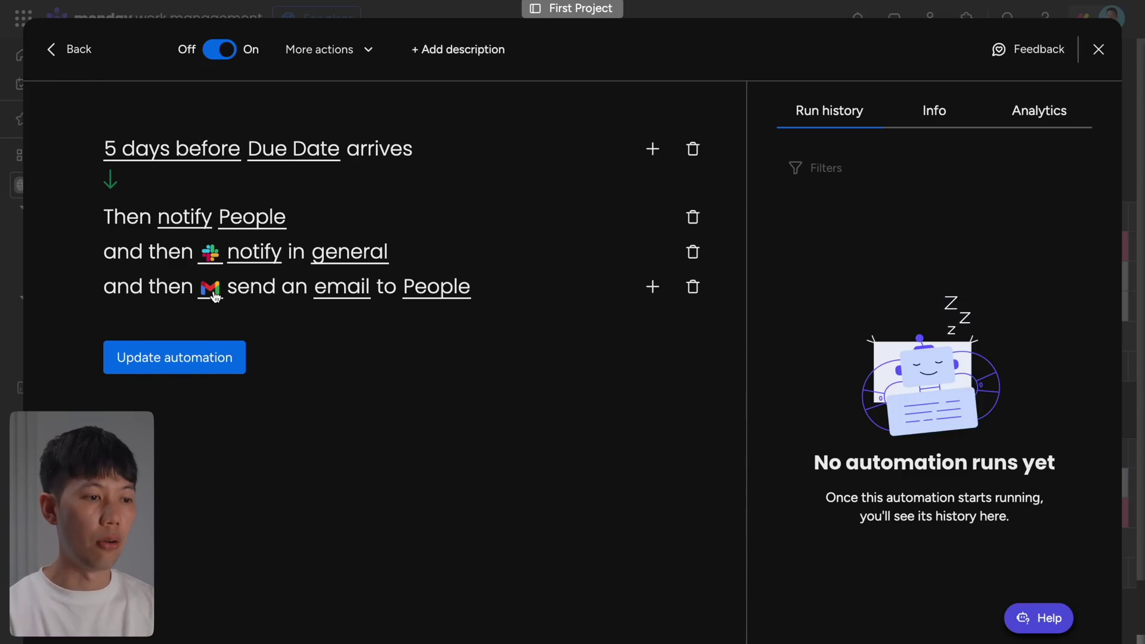
pyautogui.click(84, 52)
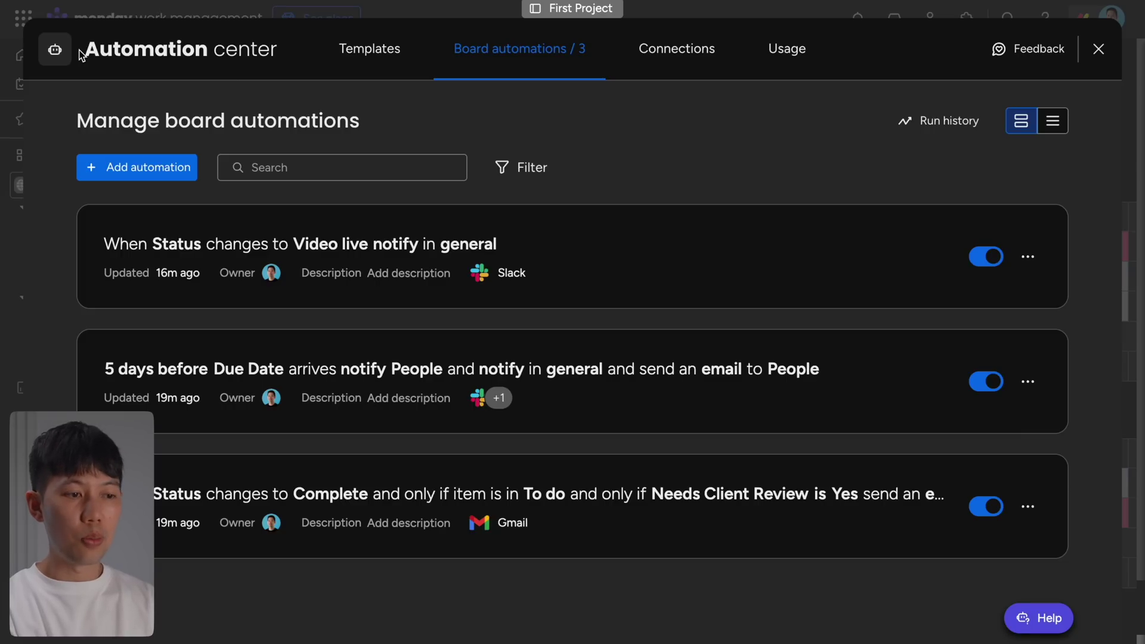
pyautogui.click(189, 220)
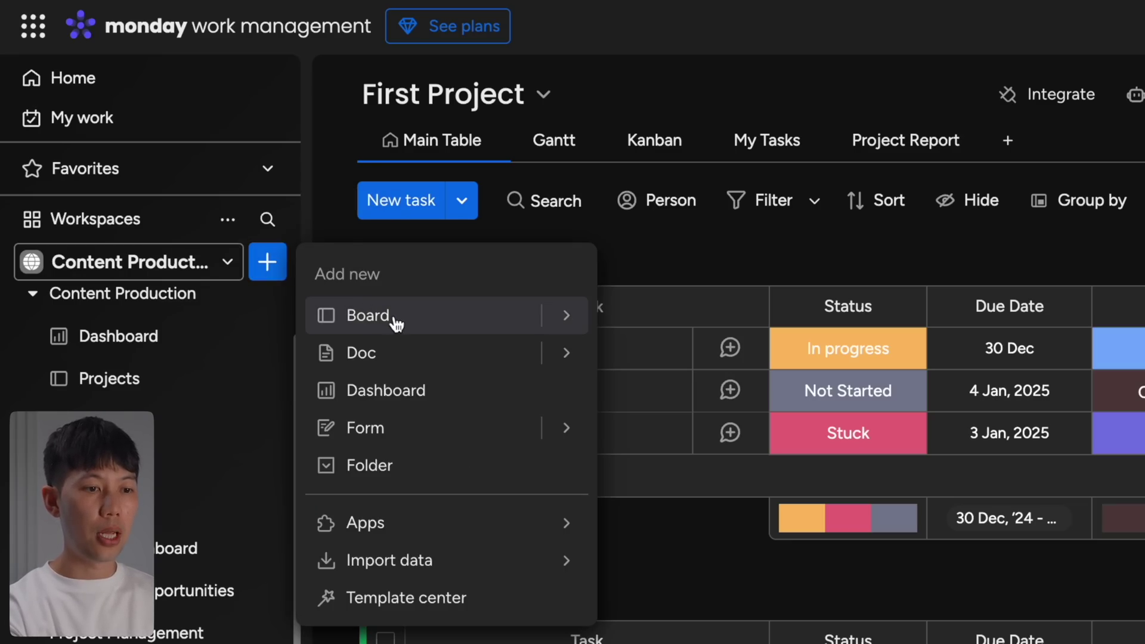
pyautogui.click(386, 390)
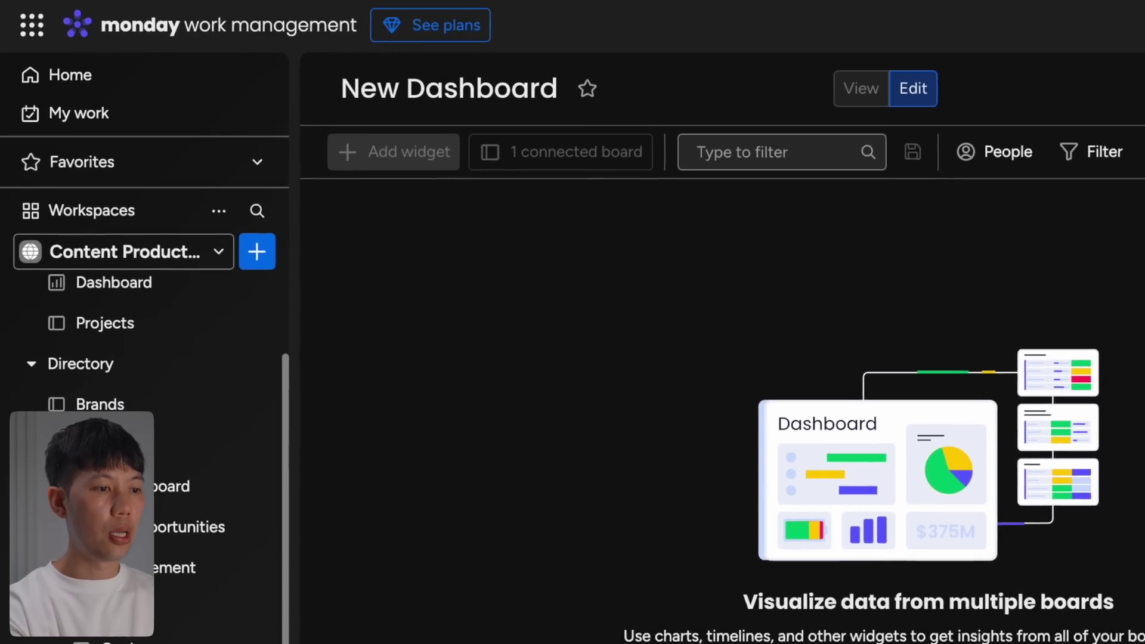
# Step: Browse the full widget catalogue from Add widget, then close it
pyautogui.click(989, 643)
pyautogui.click(412, 600)
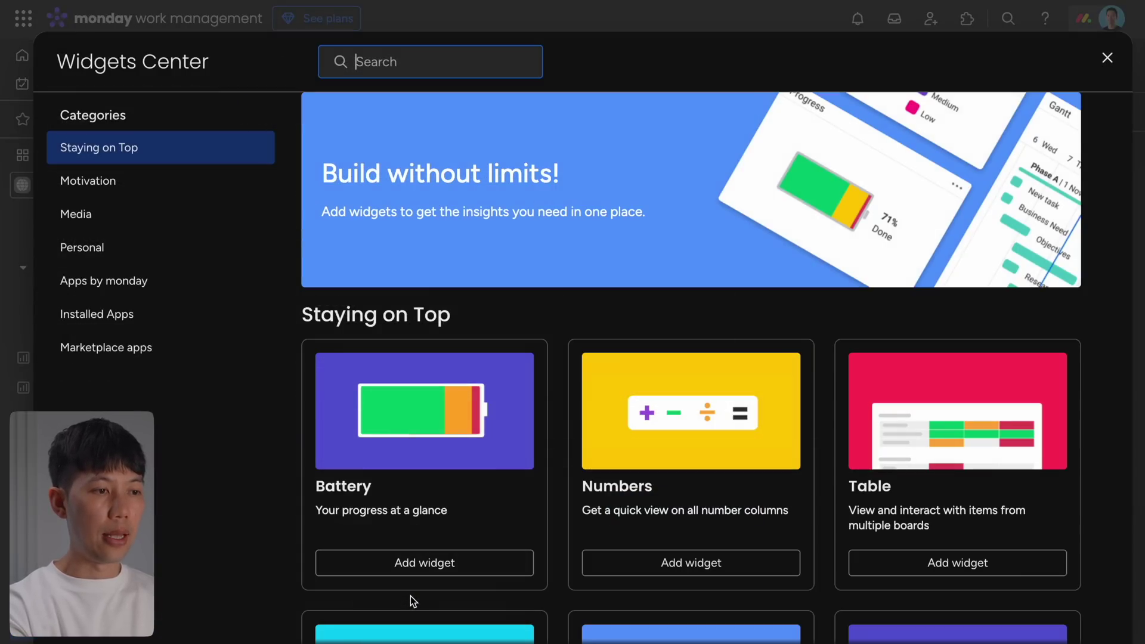
pyautogui.scroll(-7, 410, 596)
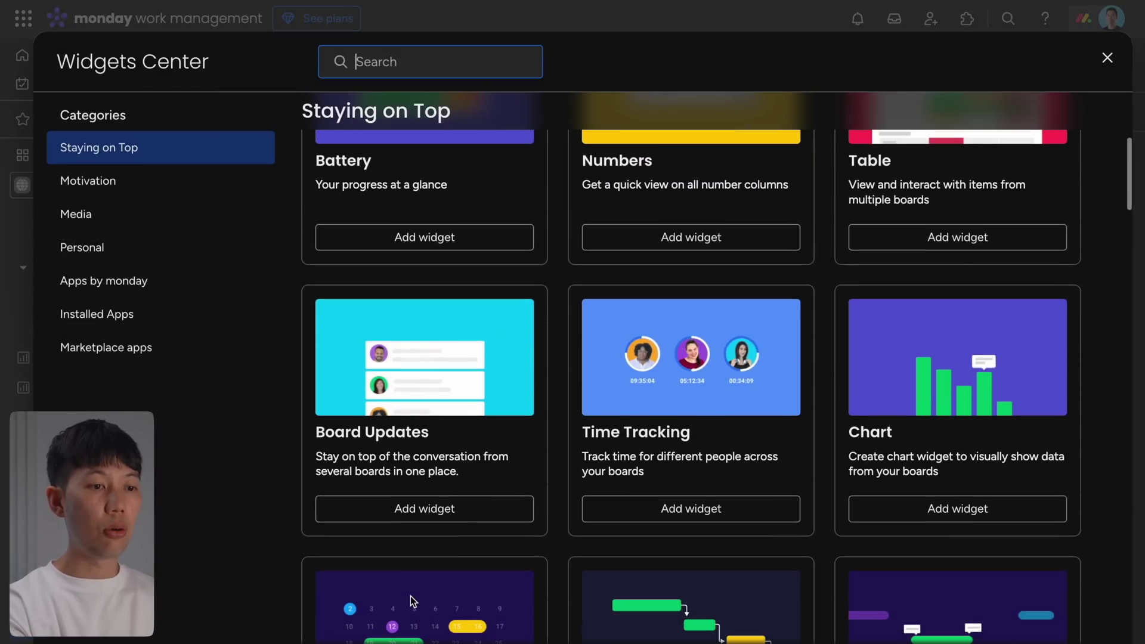
pyautogui.scroll(-7, 410, 596)
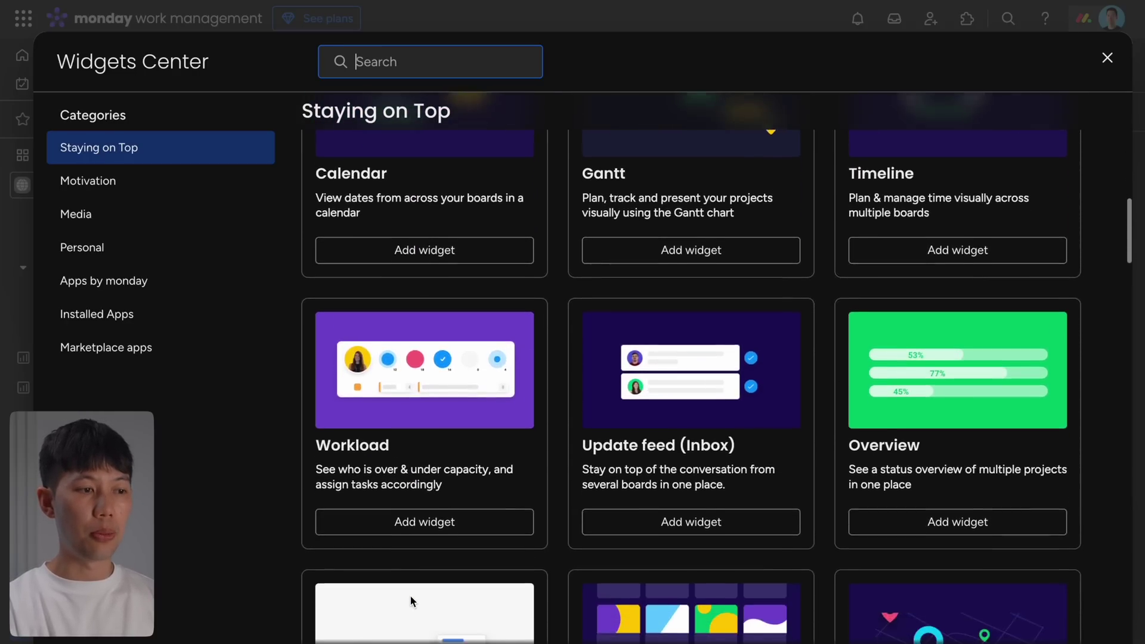
pyautogui.press('Escape')
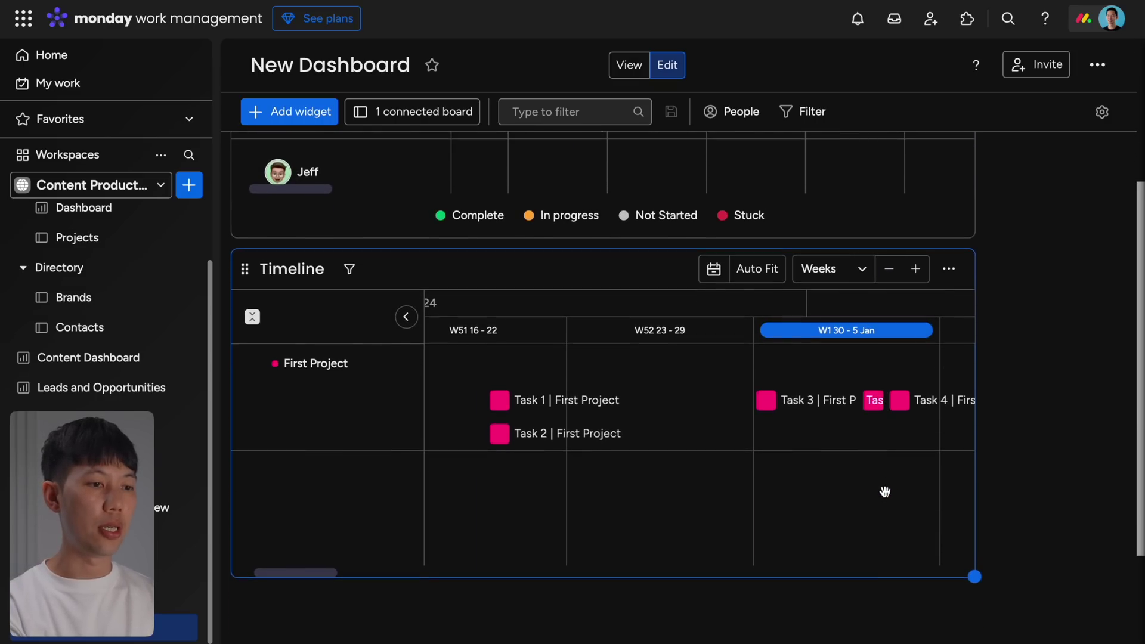
# Step: Switch the Projects board to its Timeline view
pyautogui.hscroll(5, 650, 431)
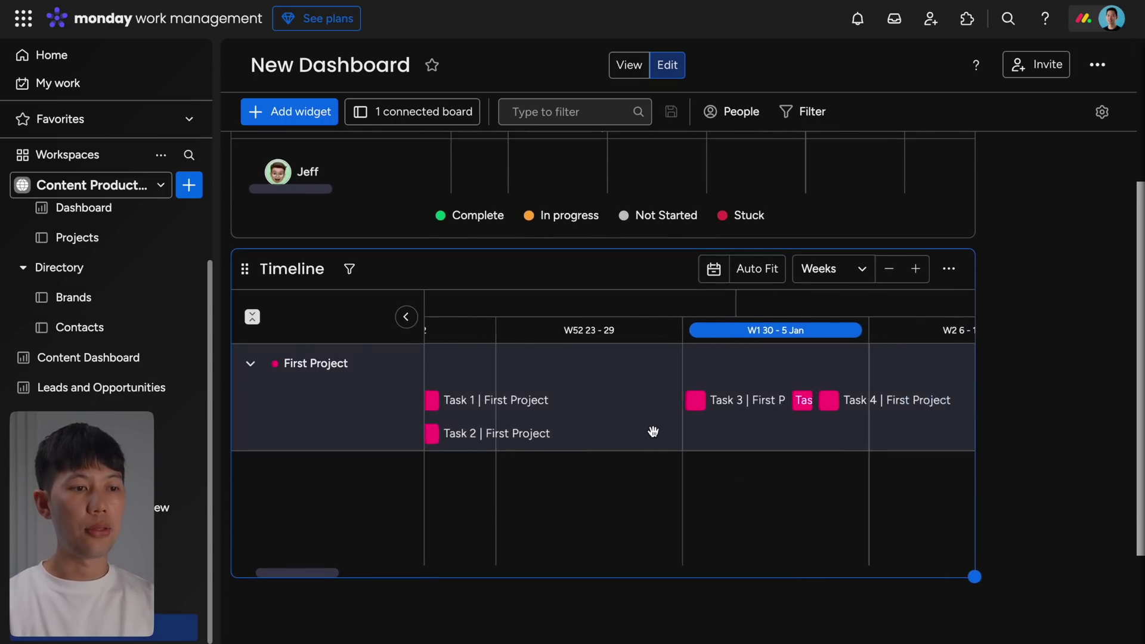
pyautogui.hscroll(3, 653, 431)
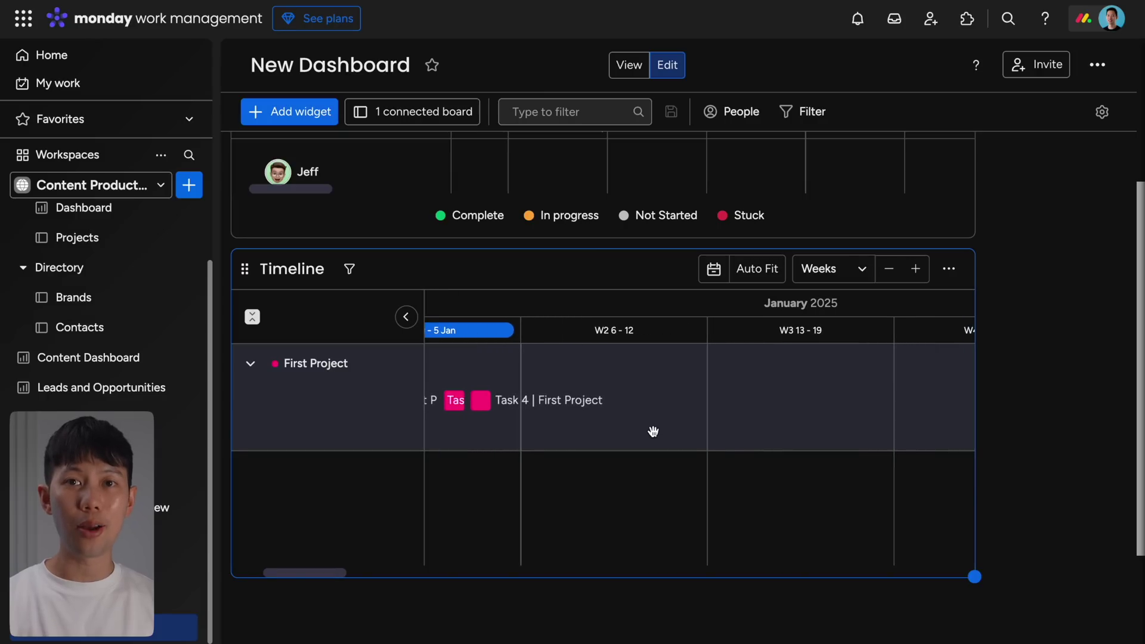
pyautogui.hscroll(-8, 653, 431)
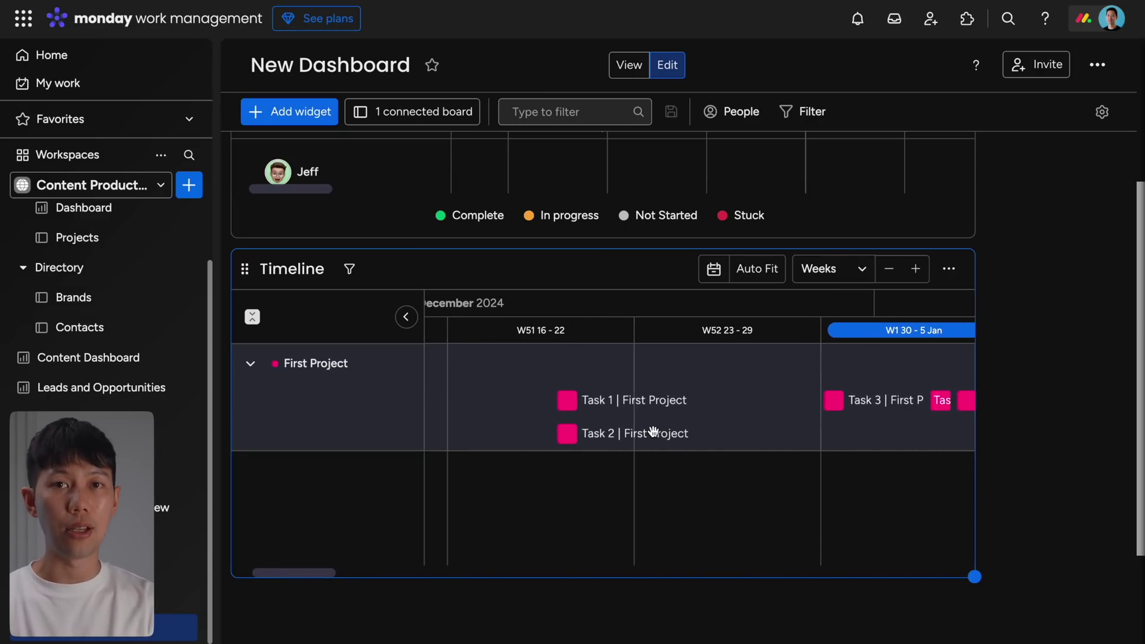
pyautogui.click(624, 102)
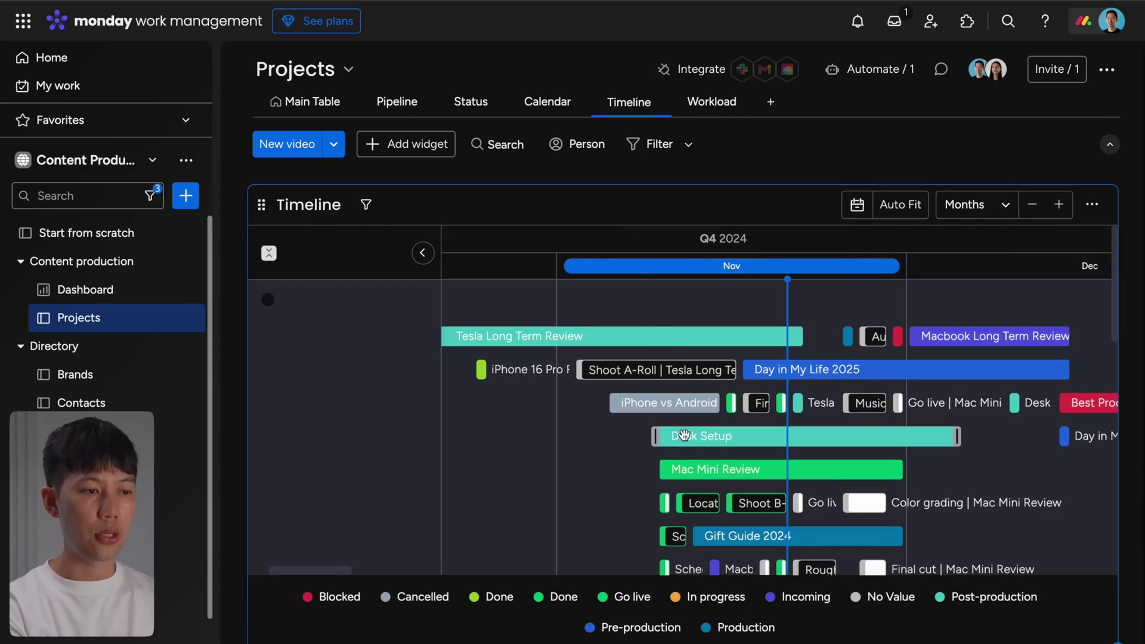
# Step: Browse the timeline rows, then show each person's weekly Workload view
pyautogui.hscroll(5, 683, 435)
pyautogui.scroll(-5, 684, 435)
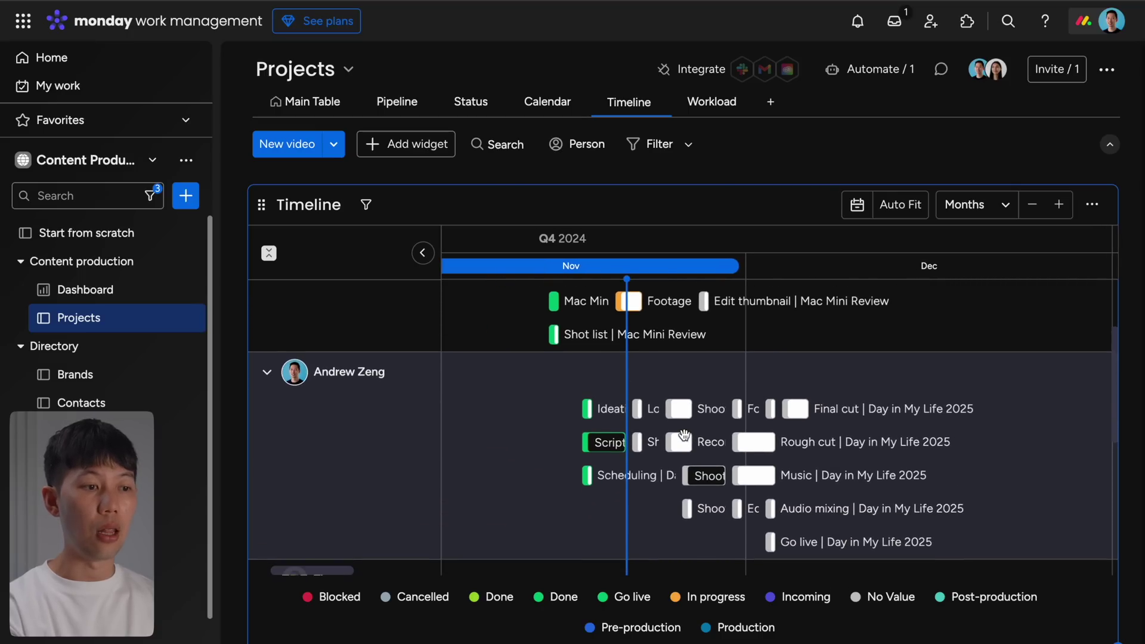
pyautogui.scroll(-3, 684, 435)
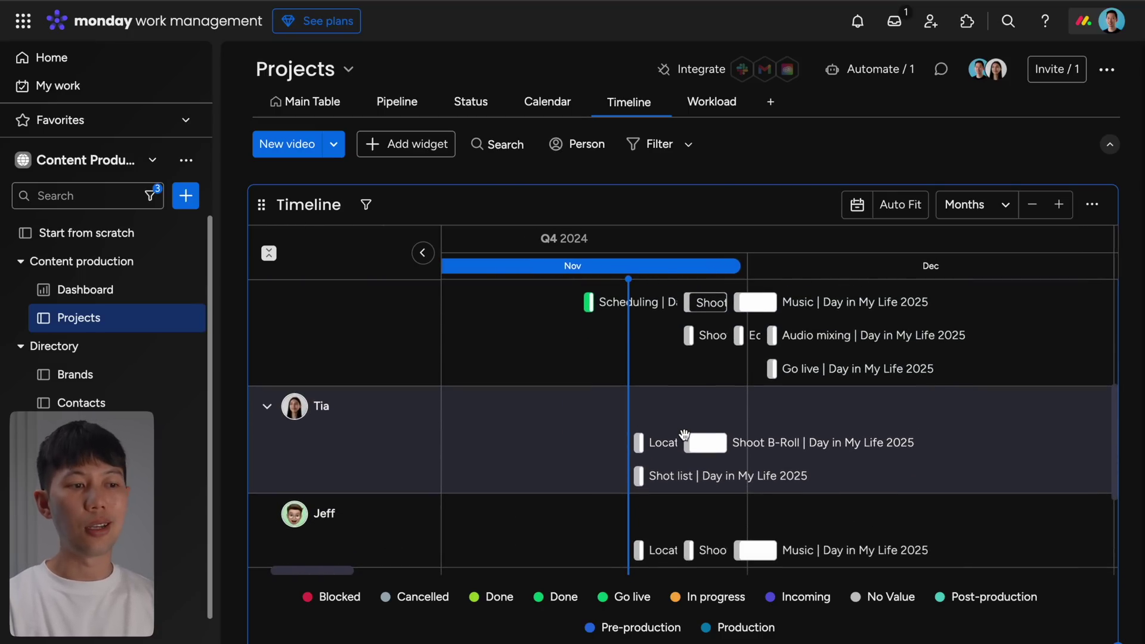
pyautogui.click(690, 107)
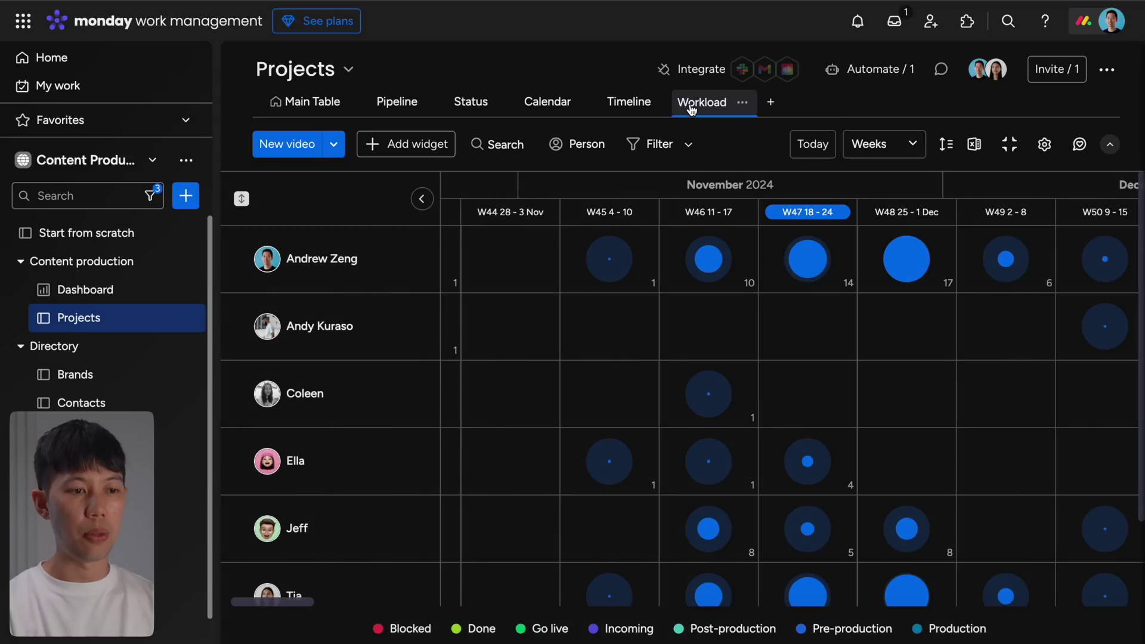
pyautogui.scroll(-2, 709, 369)
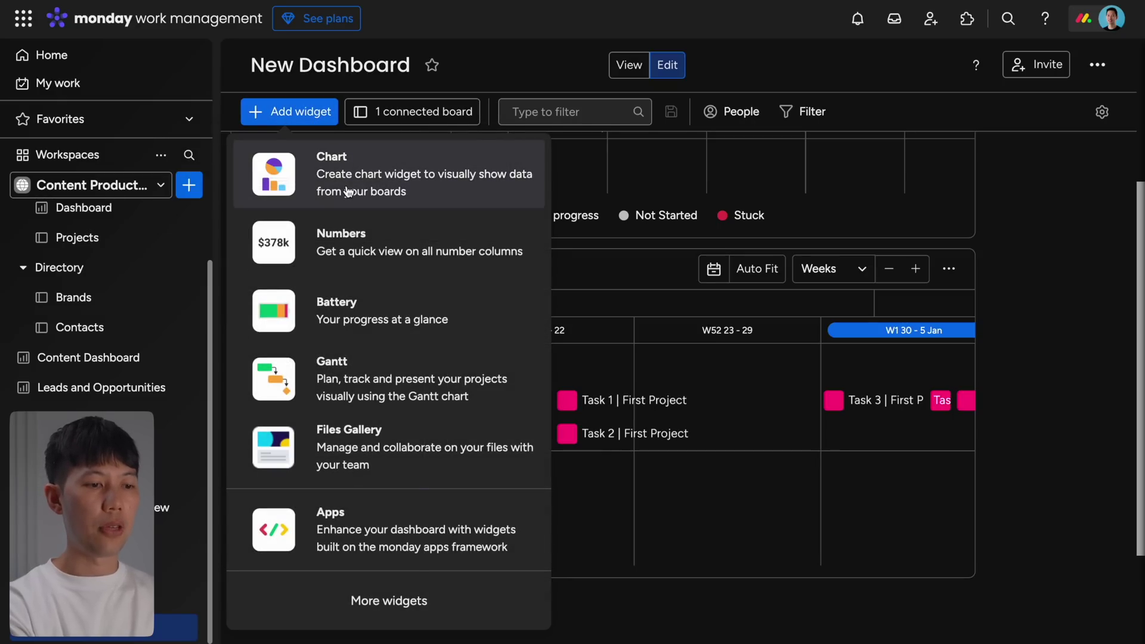
pyautogui.click(347, 191)
# Step: Scroll to the status Chart widget and open its options menu
pyautogui.scroll(-7, 346, 184)
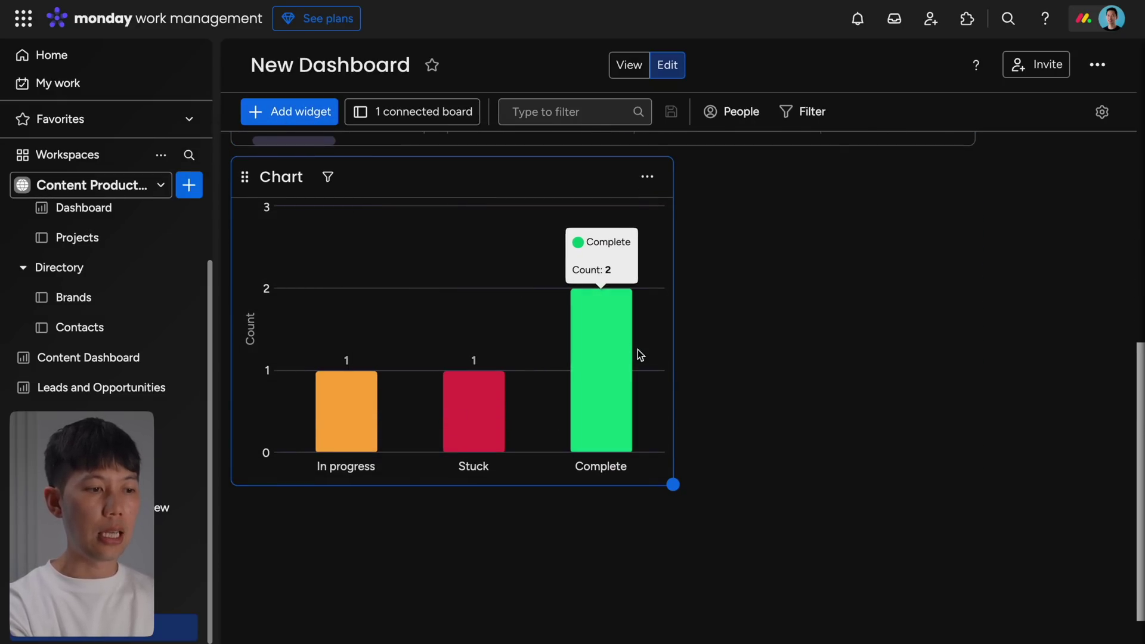
pyautogui.click(654, 177)
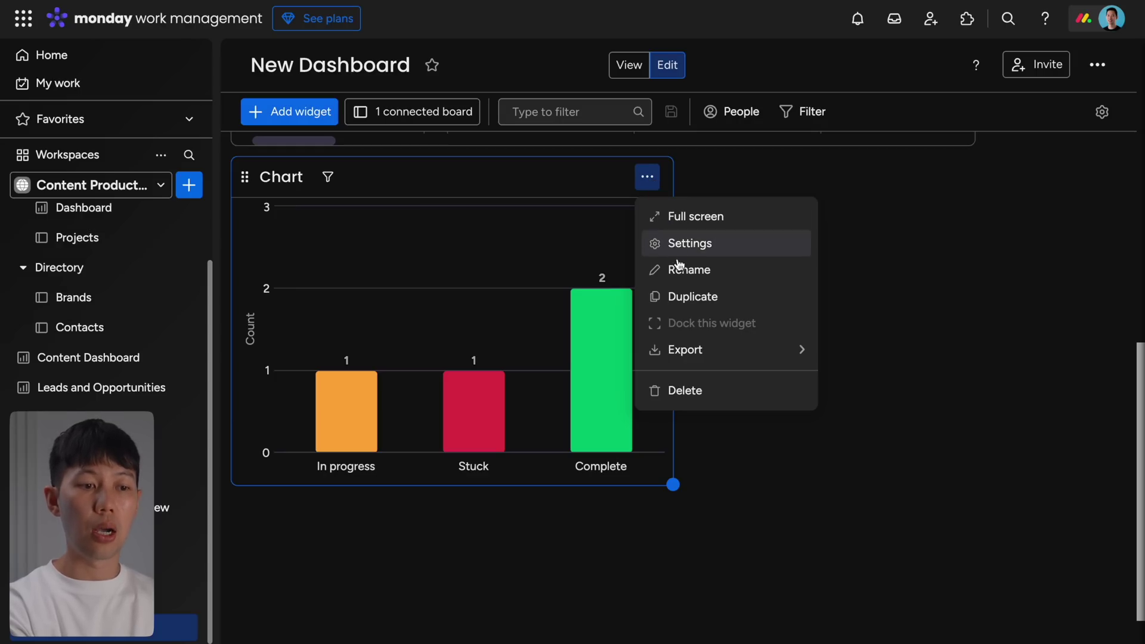
pyautogui.moveTo(676, 348)
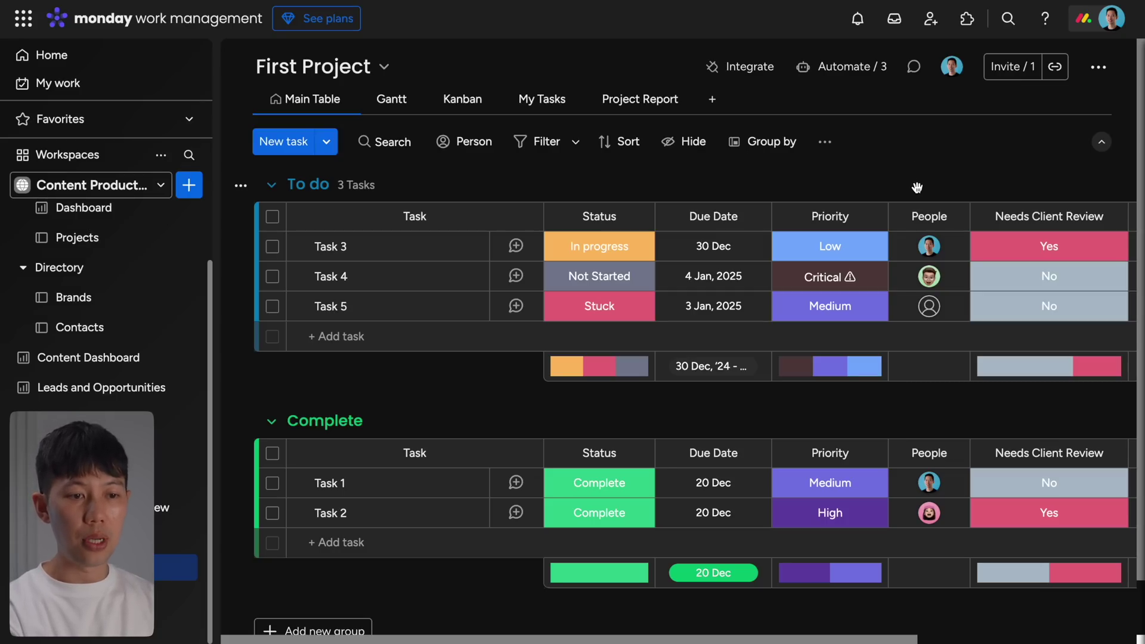
# Step: Open Task 3's Sales Presentation.pdf from the Files column in the file viewer
pyautogui.hscroll(5, 917, 187)
pyautogui.hscroll(1, 917, 187)
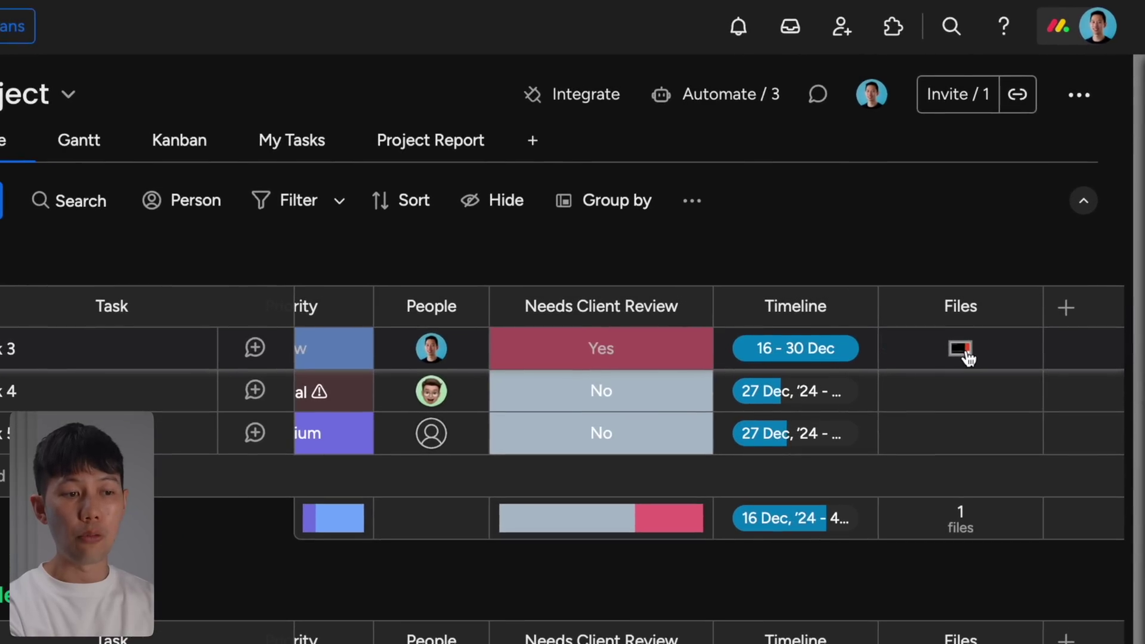
pyautogui.moveTo(968, 358)
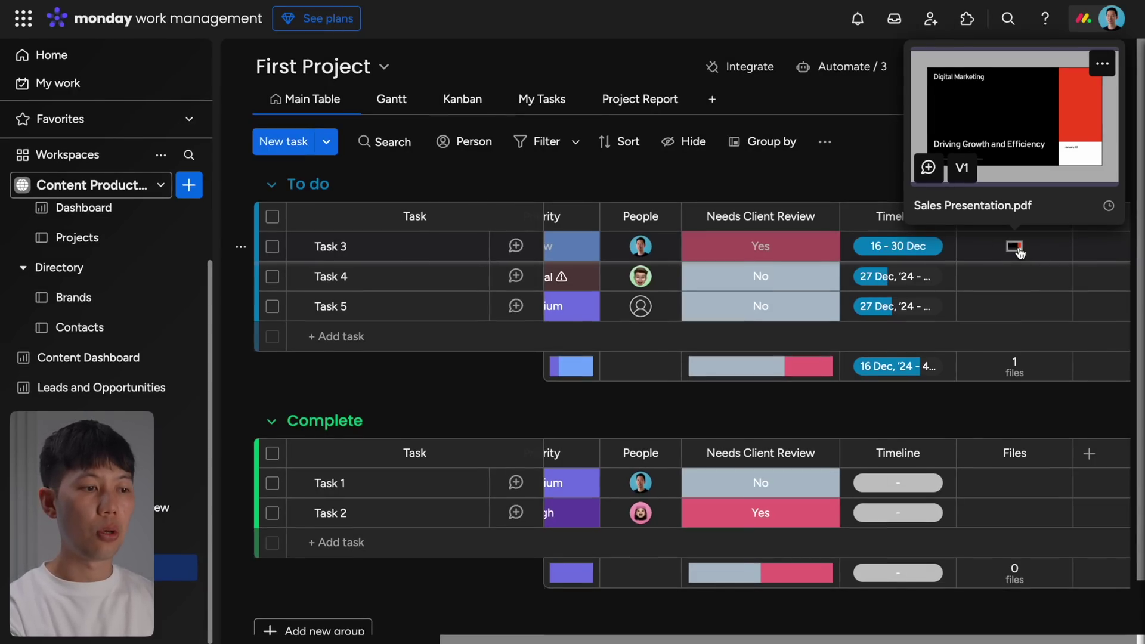
pyautogui.click(1014, 247)
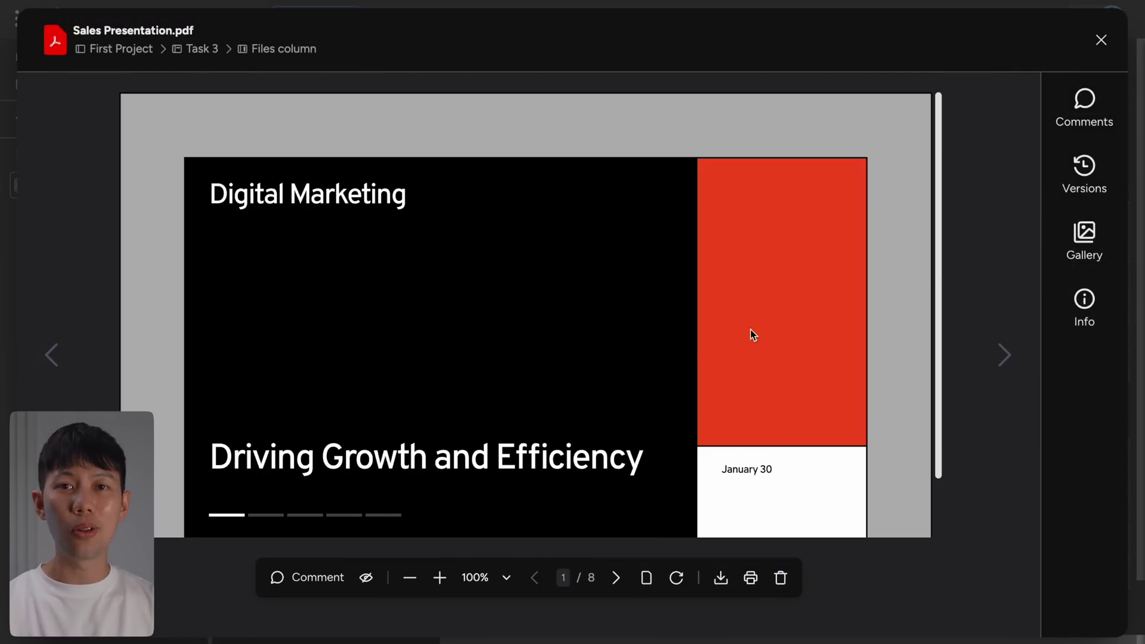
# Step: Page forward to page 3 of 8, the 'Why Us?' slide
pyautogui.scroll(-1, 706, 351)
pyautogui.scroll(1, 706, 351)
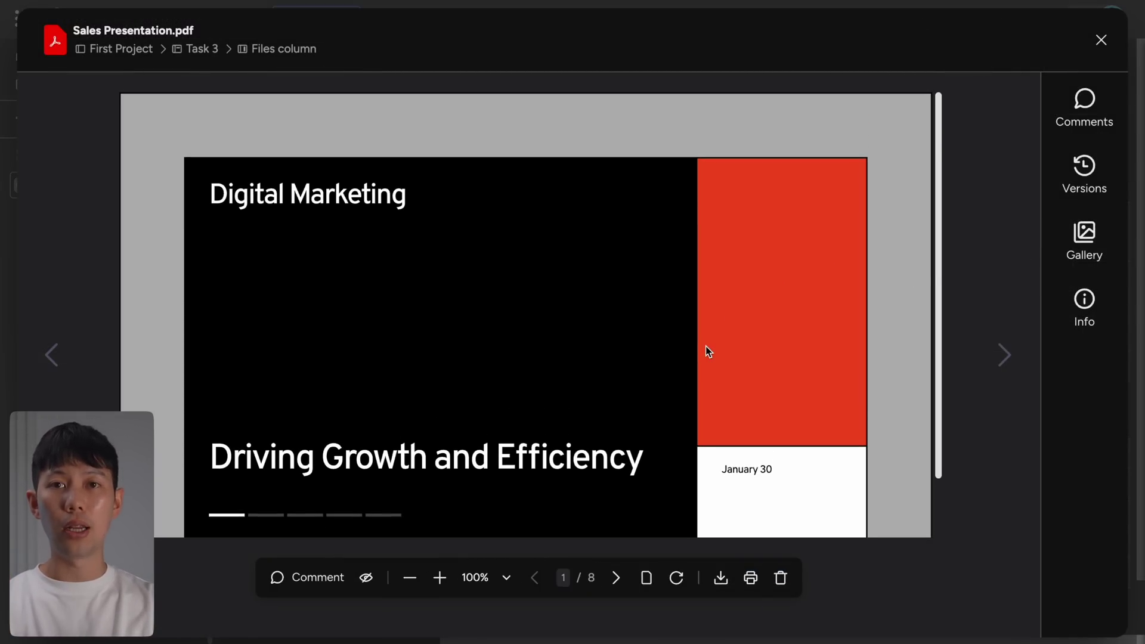
pyautogui.click(617, 580)
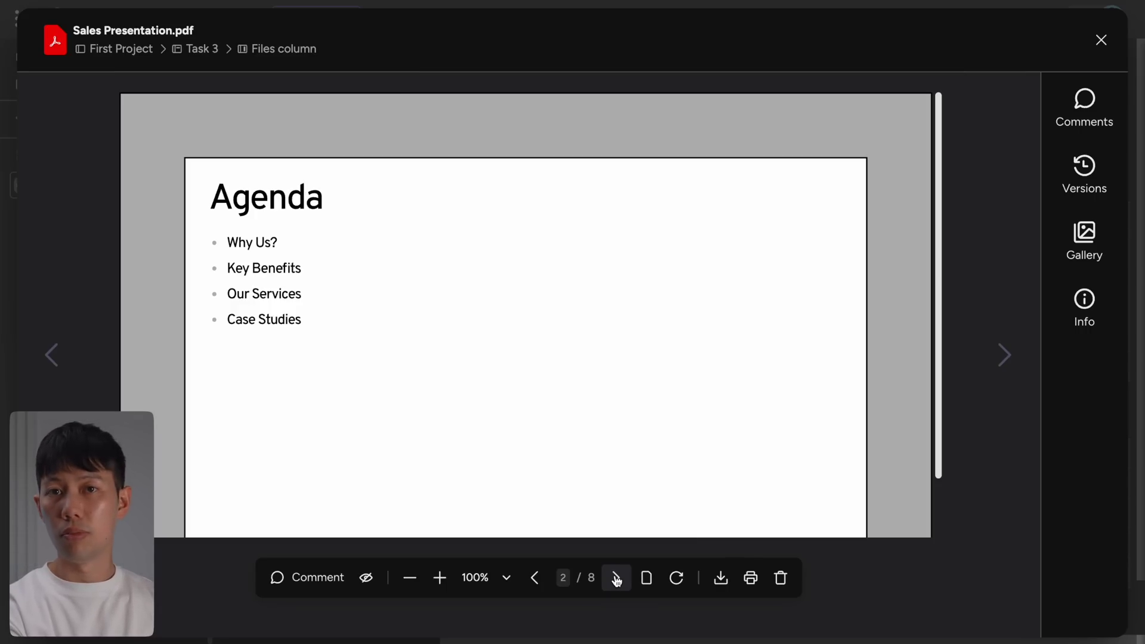
pyautogui.click(617, 580)
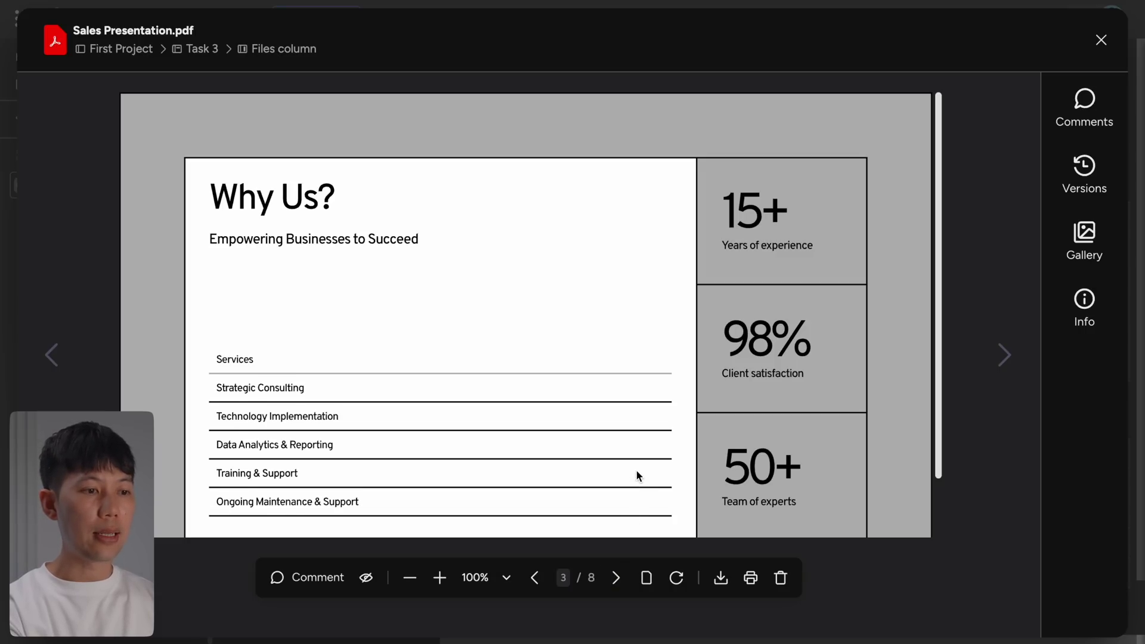
pyautogui.scroll(-1, 635, 470)
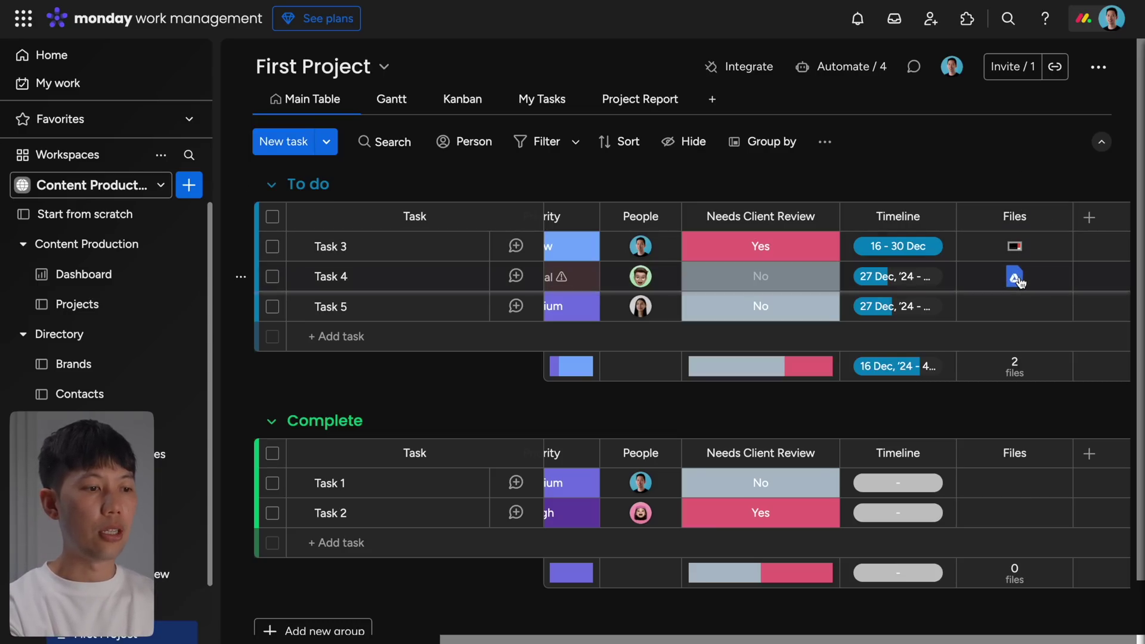
# Step: Copy a link to Task 4's attached Sales Presentation.pdf from its file preview options
pyautogui.moveTo(1016, 278)
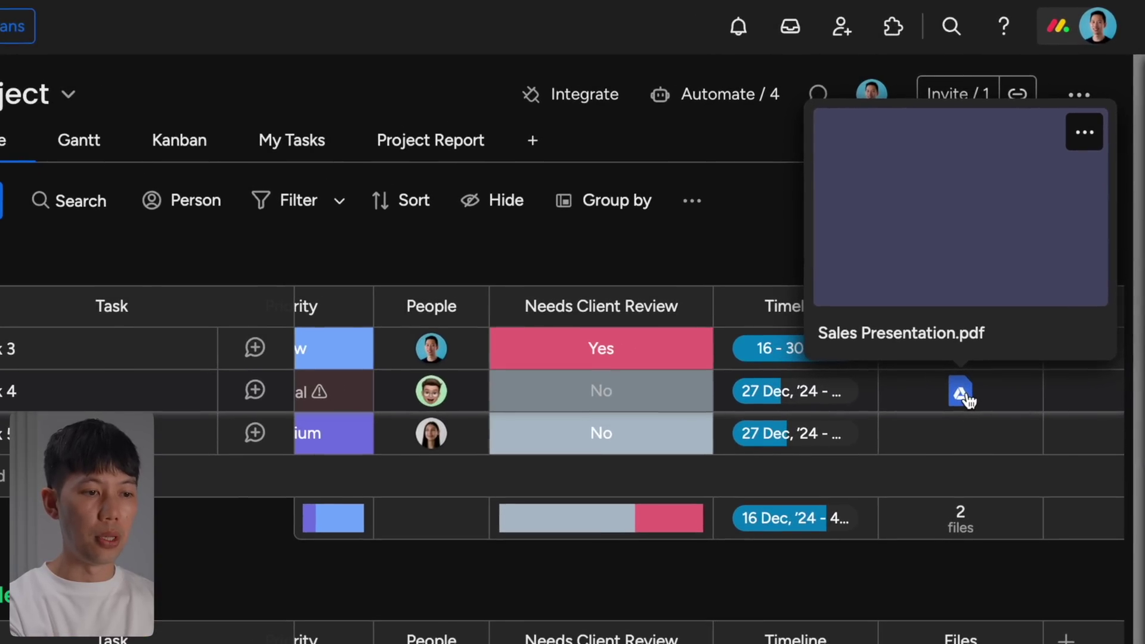
pyautogui.click(1080, 140)
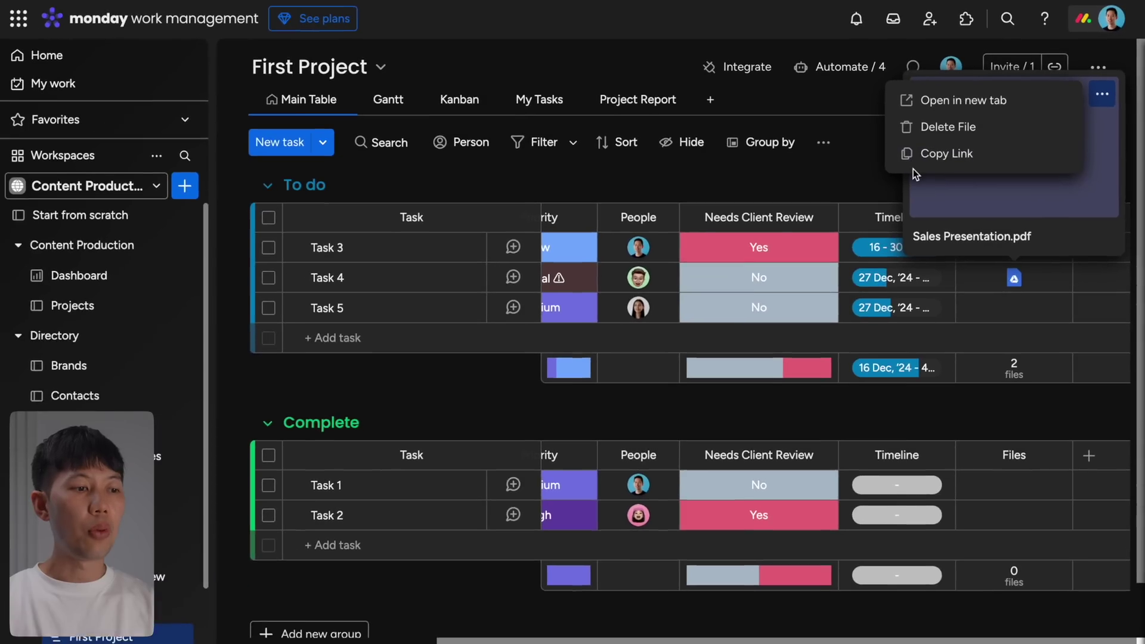
pyautogui.click(947, 232)
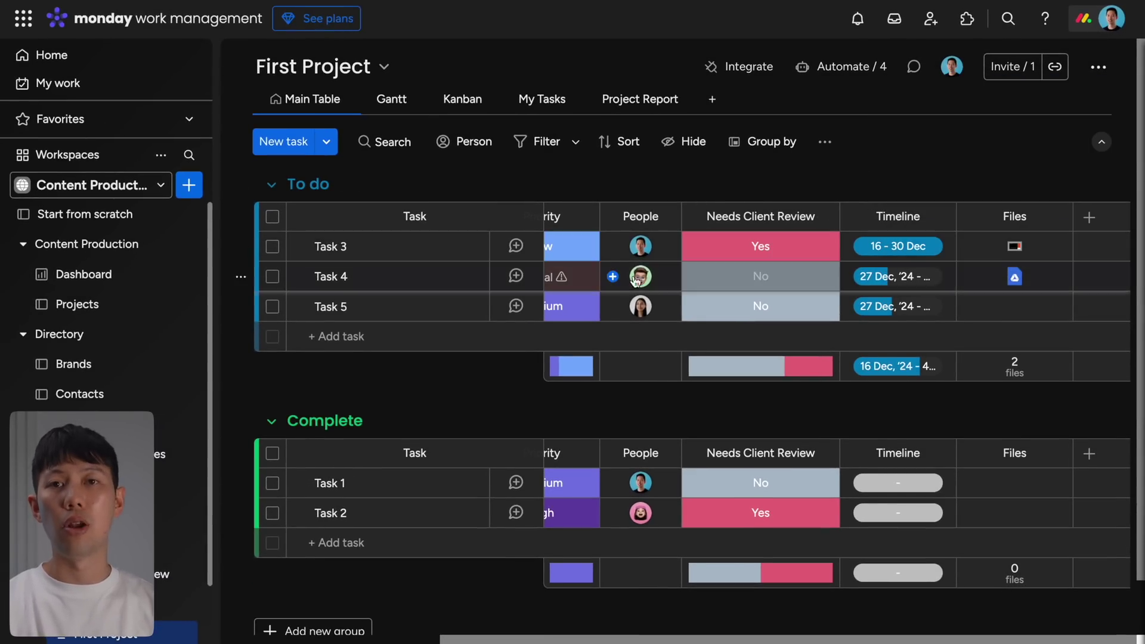
# Step: Post an update on Task 5 mentioning a teammate: 'need you to get this started'
pyautogui.click(516, 306)
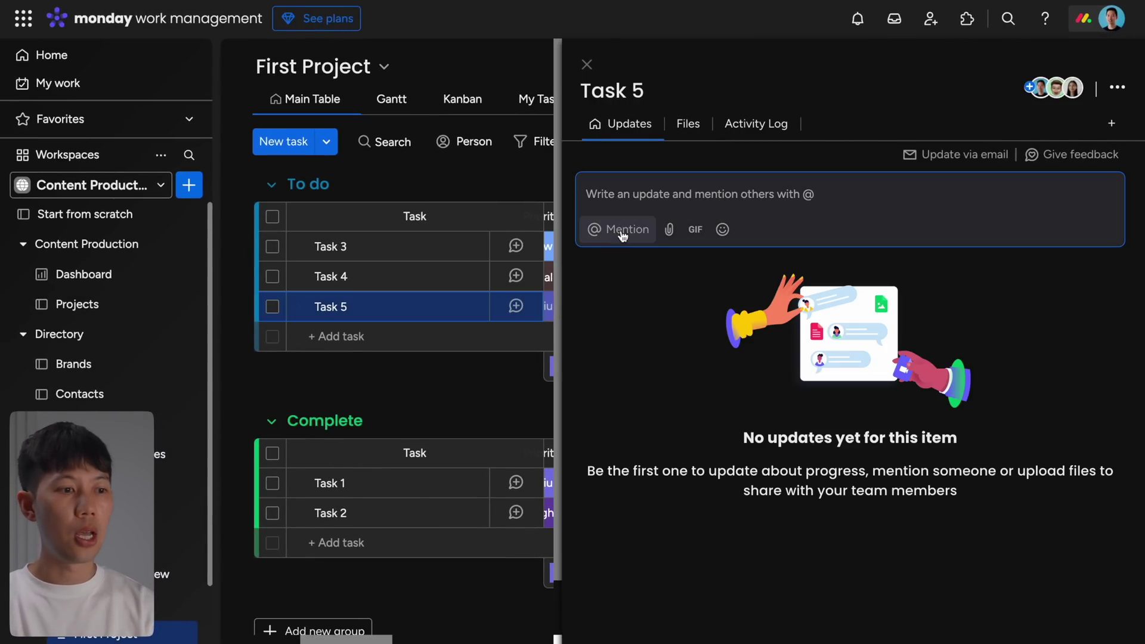
pyautogui.click(637, 202)
pyautogui.write('@Ti')
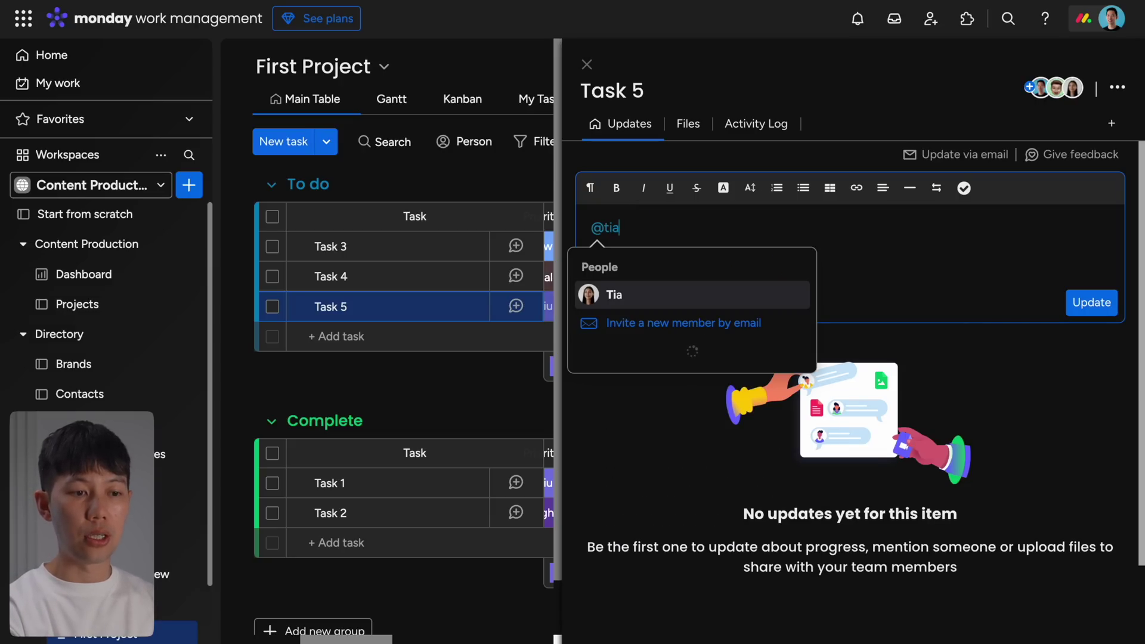
pyautogui.press('Return')
pyautogui.write('need you to get this sta')
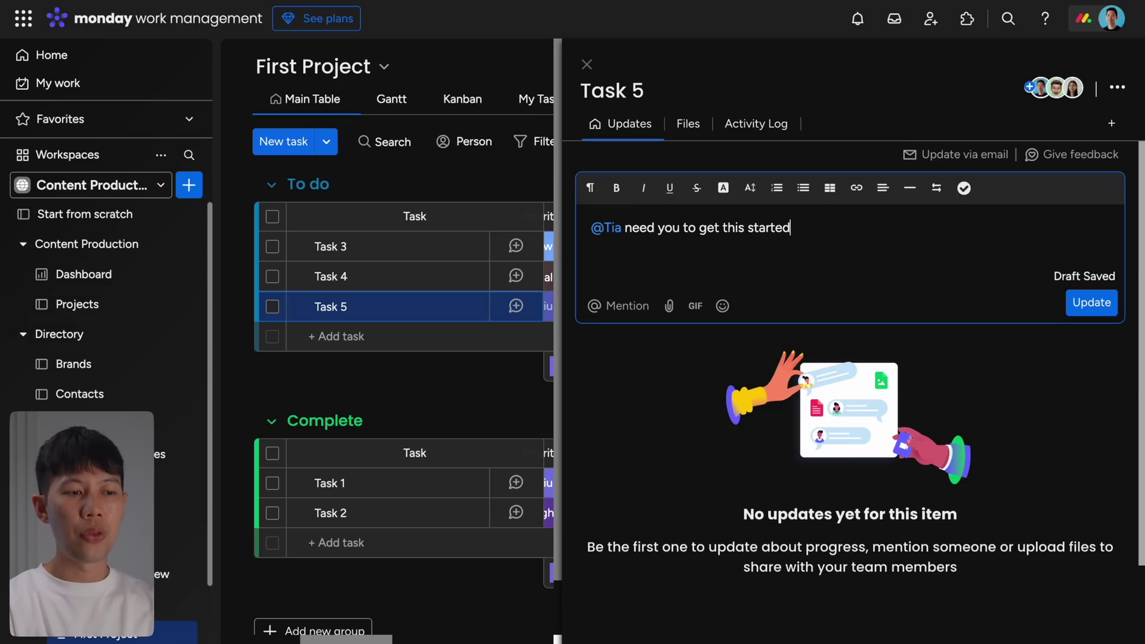
pyautogui.write('rted')
pyautogui.press('Return')
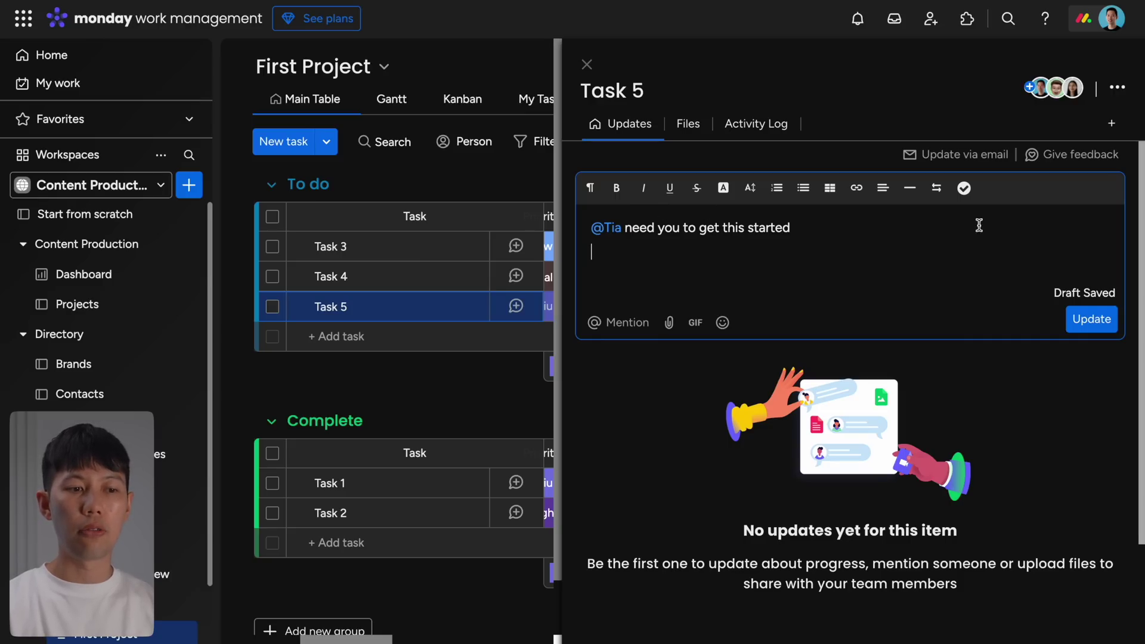
pyautogui.click(1086, 320)
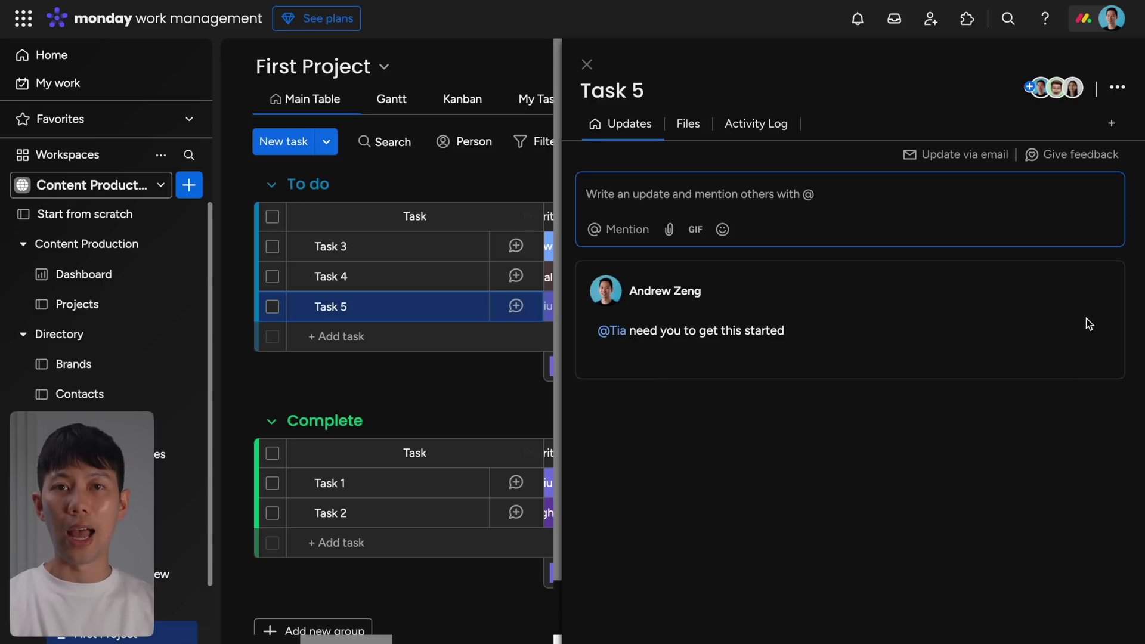